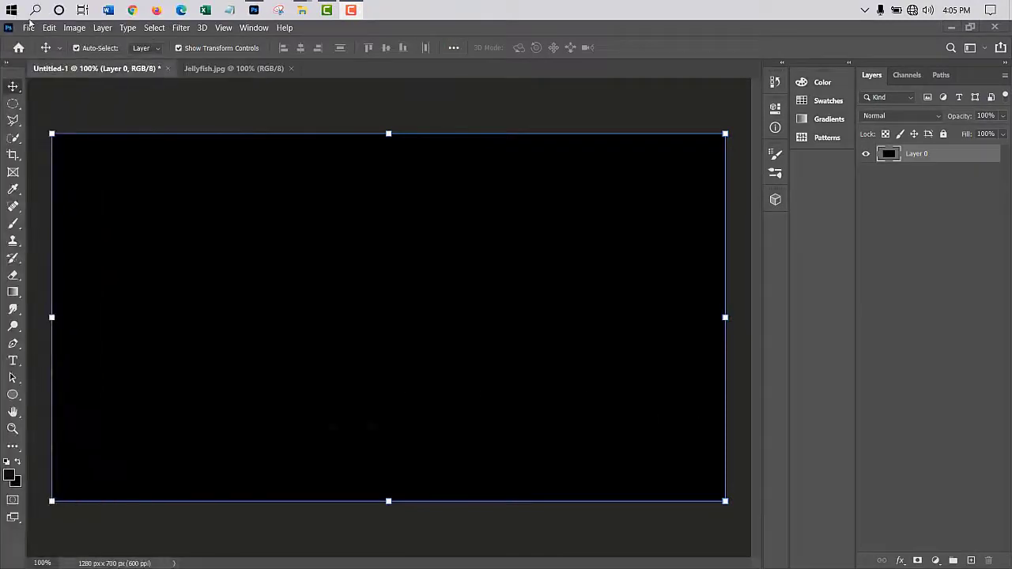
Step: Open Blur-Background-38.jpg from the project folder with File > Open As
left_click(26, 29)
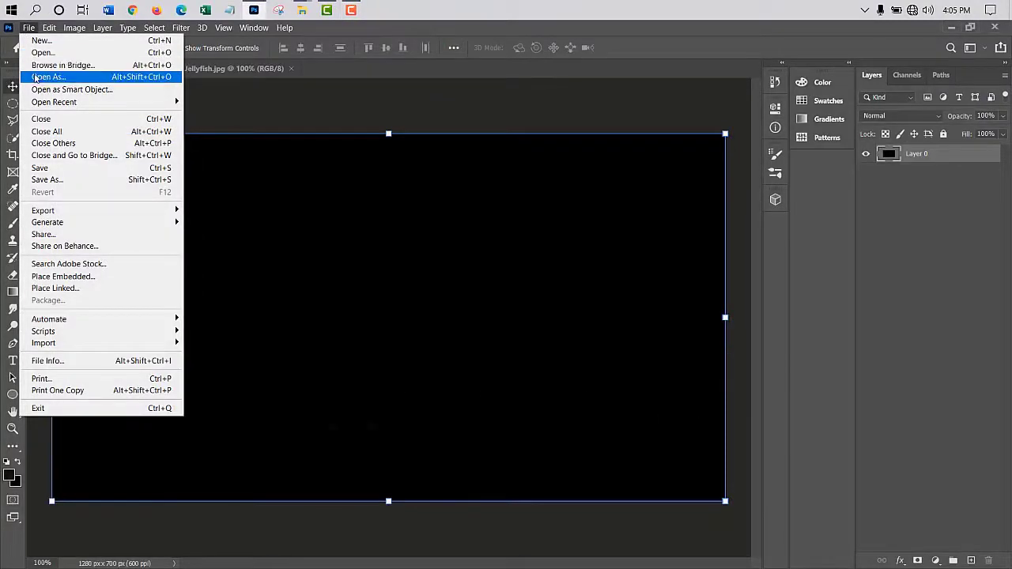
left_click(45, 53)
left_click(232, 146)
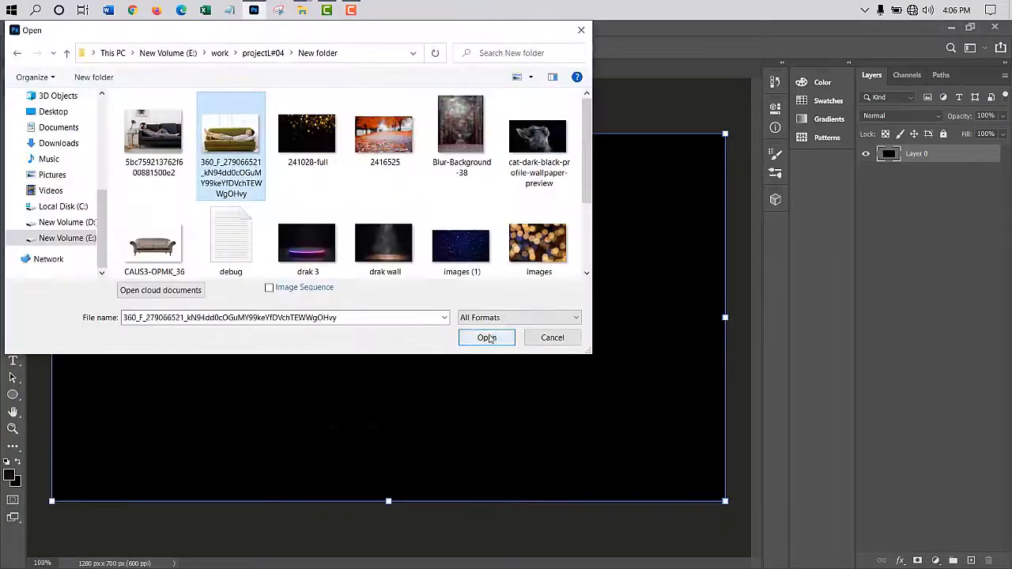
left_click(462, 140)
left_click(485, 338)
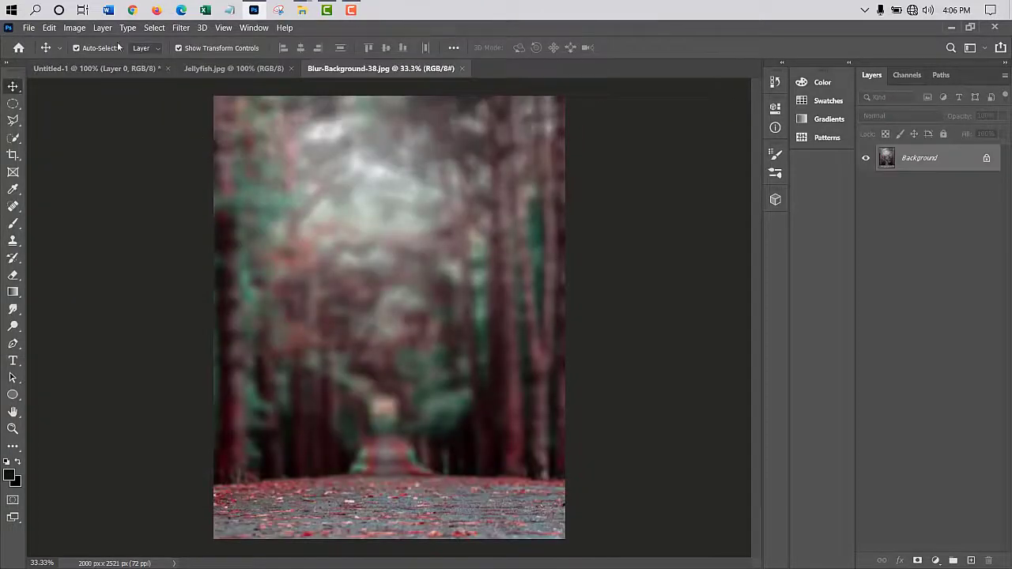
Step: Unlock the forest layer and, in Camera Raw, cool the white balance (-3, -38), darken exposure, raise contrast and add dehaze
left_click(985, 159)
key("ctrl+shift+a")
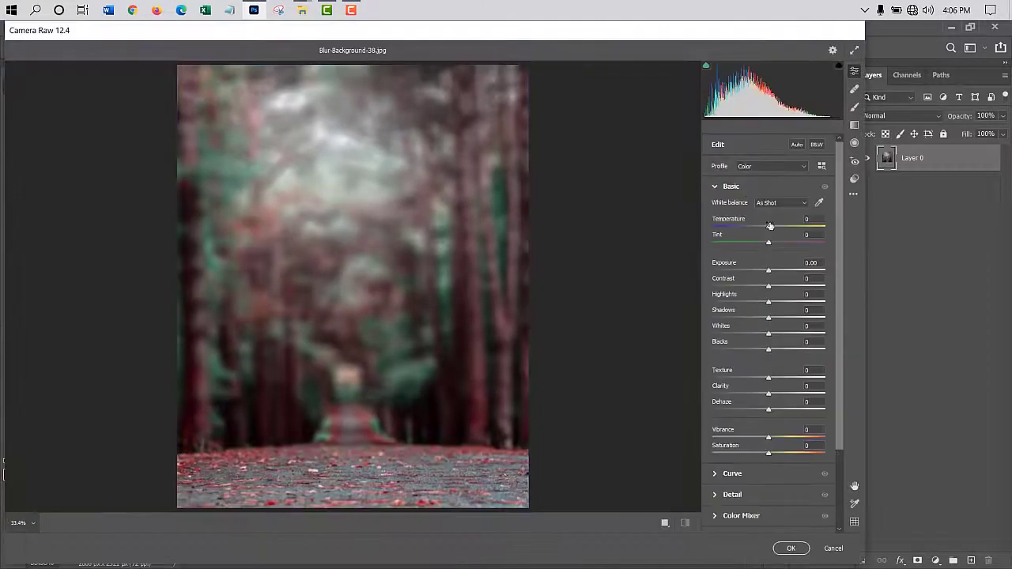
type("-3")
key("Tab")
type("-38")
key("Return")
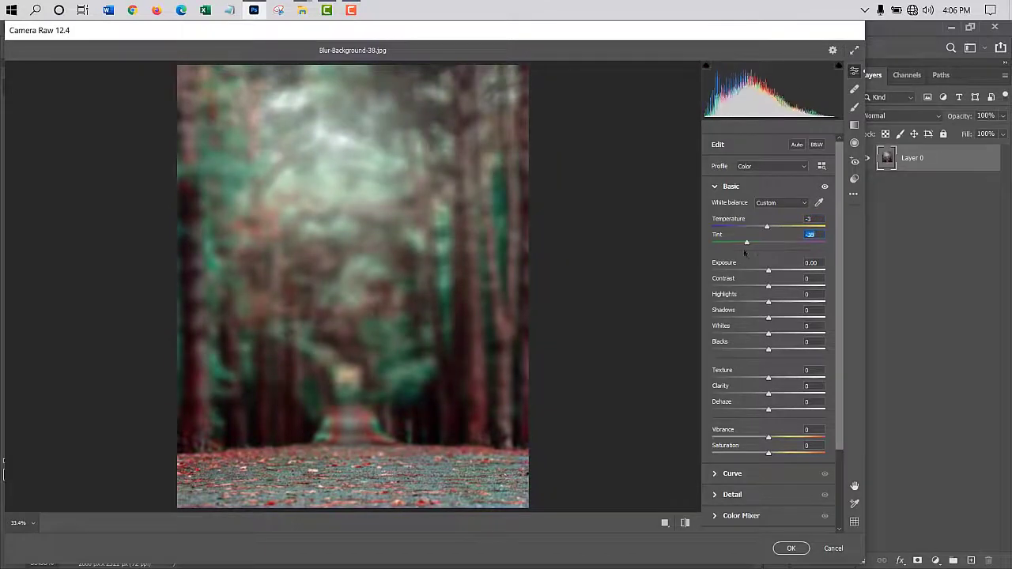
mouse_move(770, 271)
left_mouse_down()
mouse_move(758, 271)
mouse_move(786, 286)
mouse_move(784, 334)
mouse_move(741, 349)
left_mouse_up()
left_click_drag(770, 408, 781, 408)
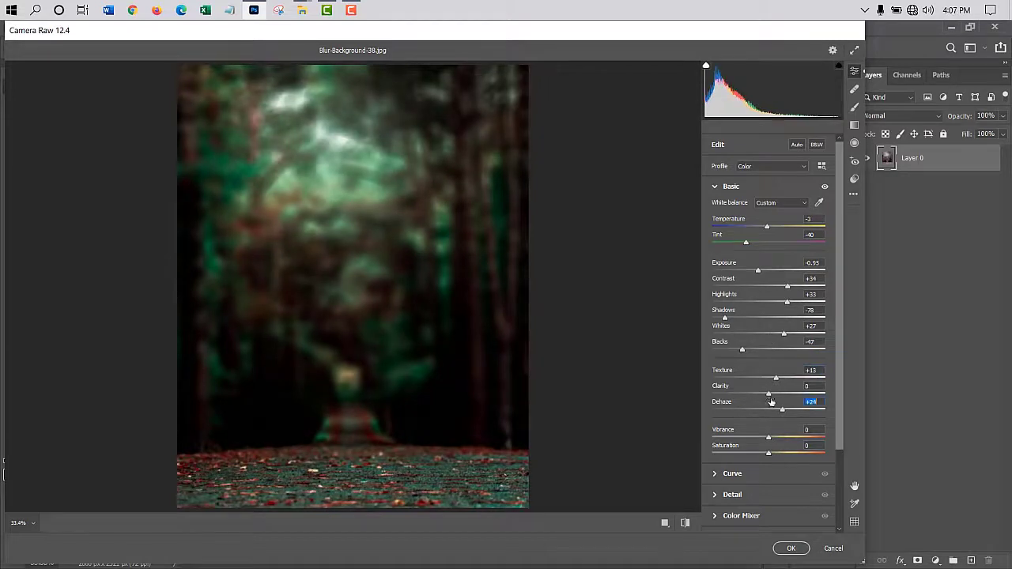
Step: Reshape the tone curve and split-tone the highlights teal and the shadows warm red
left_click(743, 473)
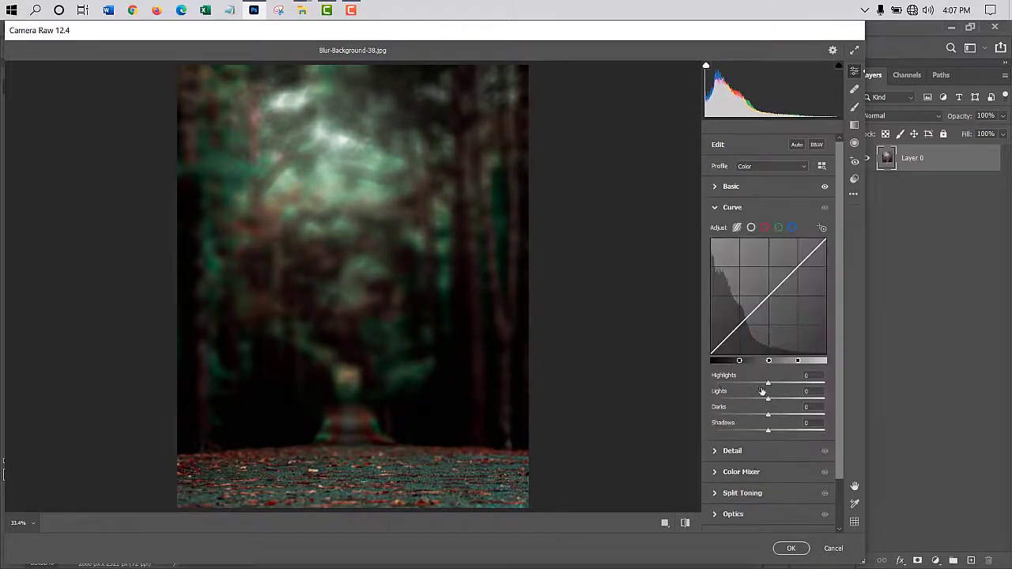
mouse_move(768, 398)
left_mouse_down()
mouse_move(742, 398)
mouse_move(788, 415)
left_mouse_up()
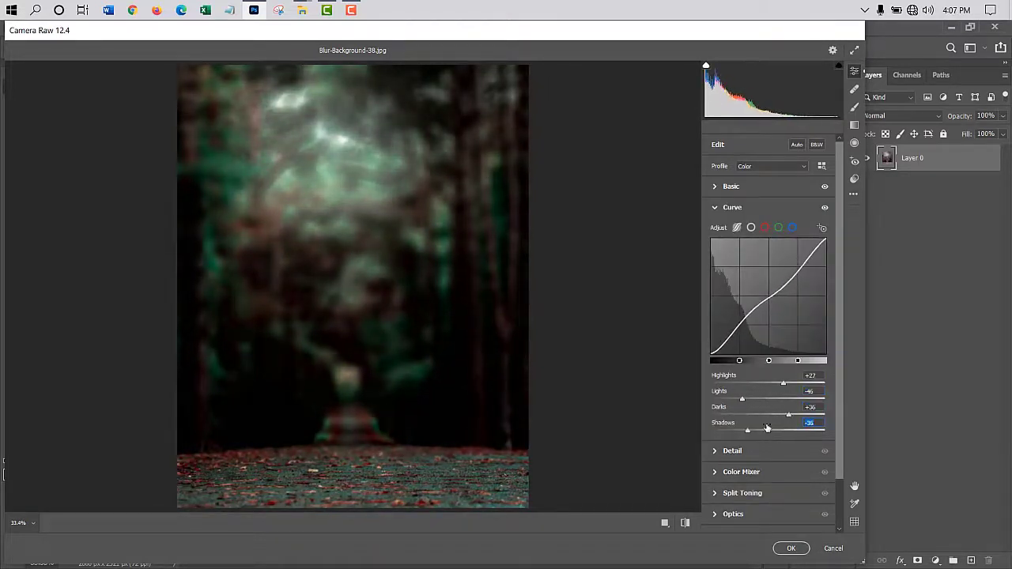
left_click(732, 450)
left_click(770, 332)
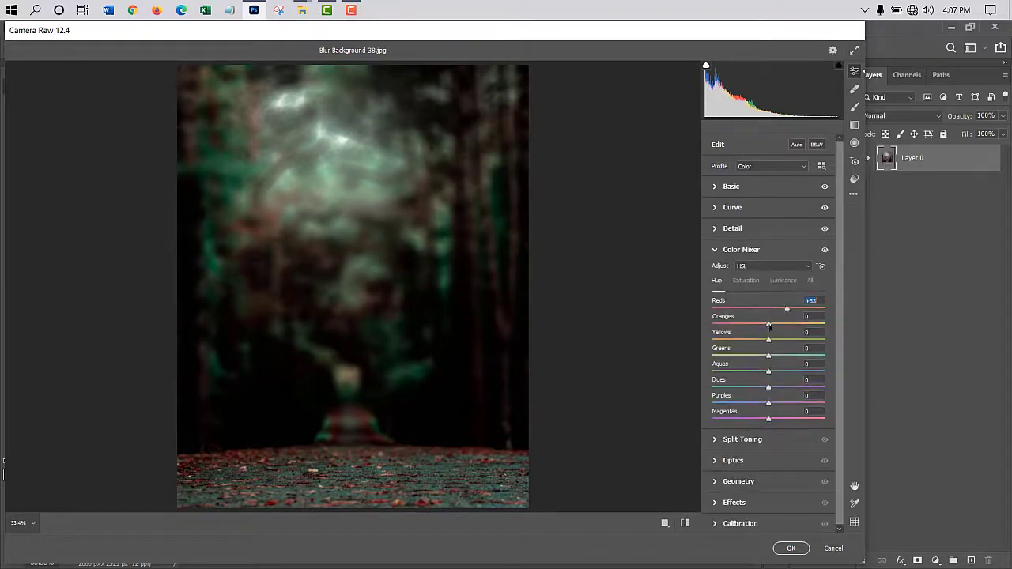
left_click(747, 440)
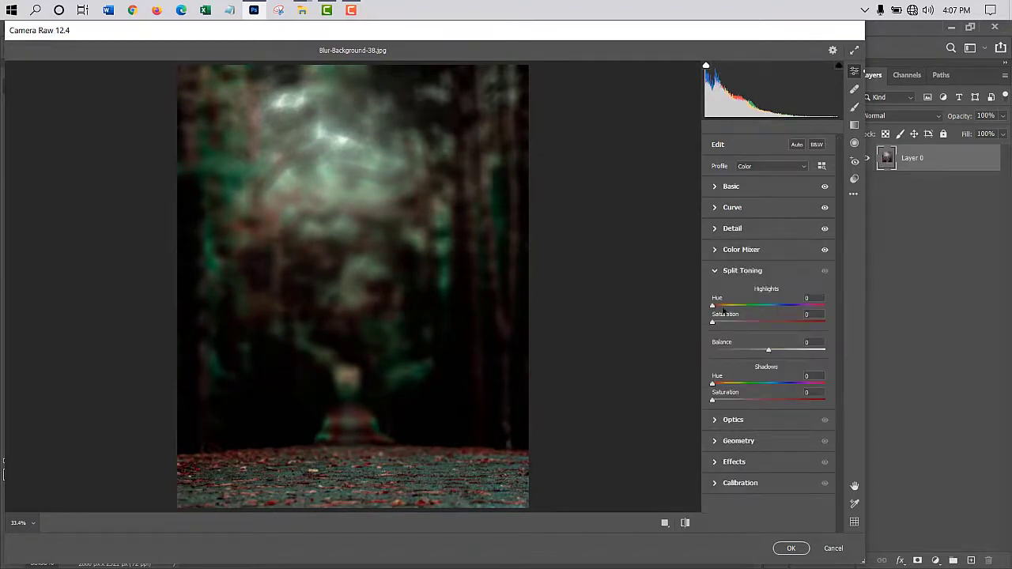
mouse_move(731, 326)
left_mouse_down()
mouse_move(777, 323)
mouse_move(787, 354)
left_mouse_up()
left_click_drag(712, 400, 739, 400)
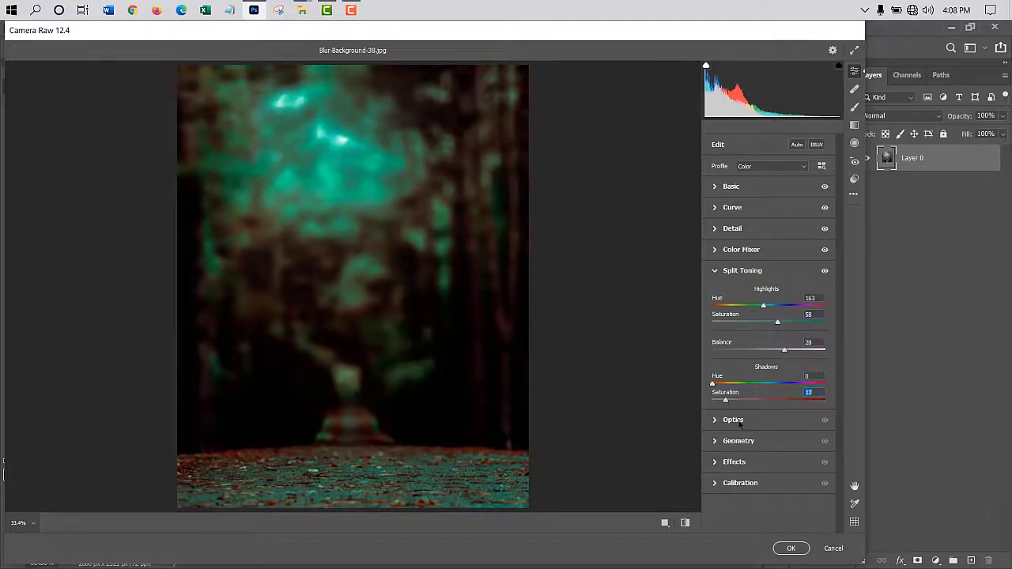
Step: Add an Effects vignette, adjust Calibration, and apply the Camera Raw grade
left_click(739, 423)
left_click(738, 463)
left_click(734, 395)
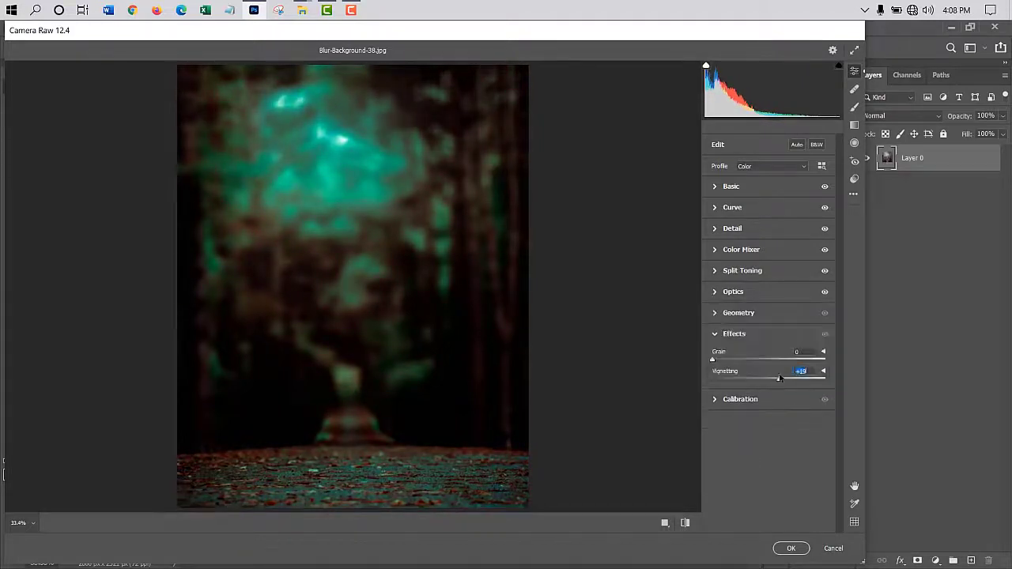
left_click_drag(779, 378, 765, 375)
left_click(740, 398)
scroll(767, 395, "down", 1)
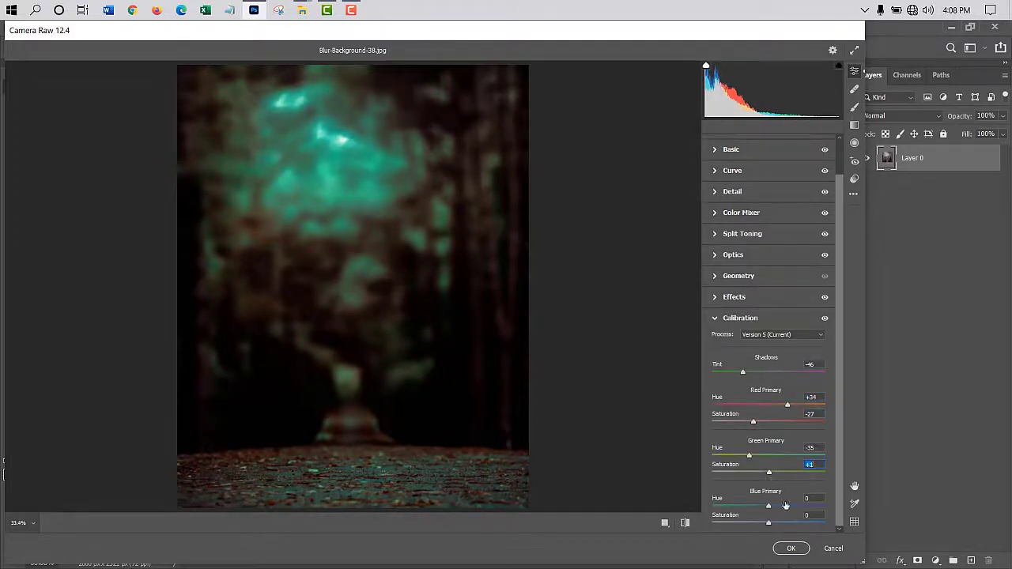
key("Return")
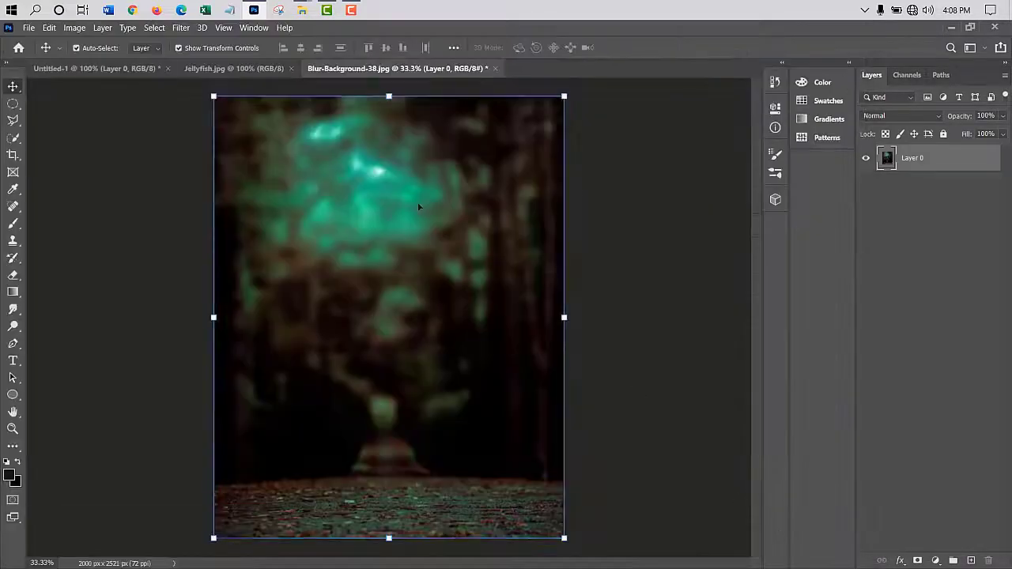
Step: Drag the graded forest into Untitled-1 and scale it to the full canvas height
mouse_move(418, 203)
left_mouse_down()
mouse_move(444, 423)
mouse_move(438, 263)
left_mouse_up()
key("ctrl+t")
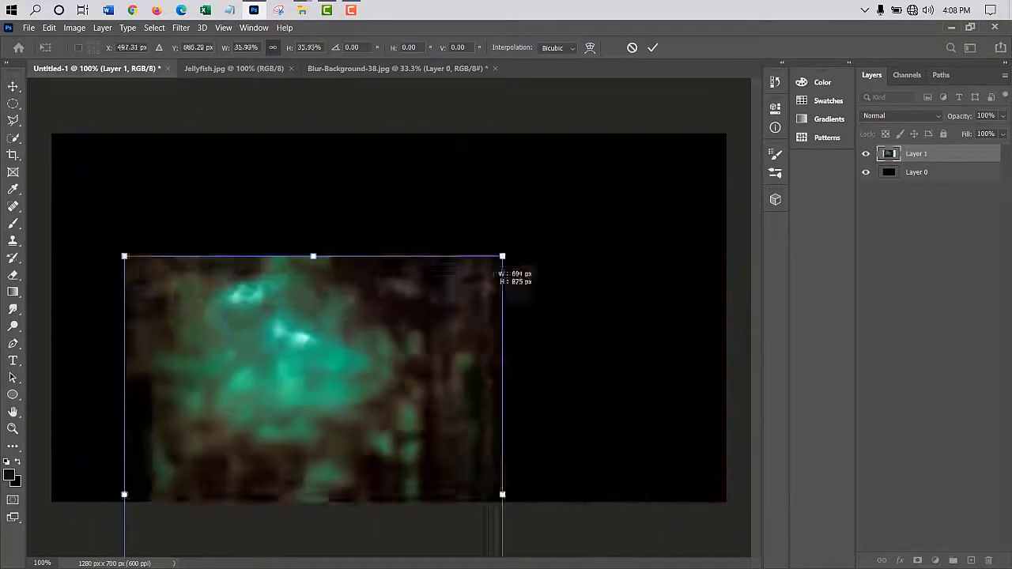
mouse_move(439, 262)
left_mouse_down()
mouse_move(419, 145)
mouse_move(464, 393)
left_mouse_up()
Step: Open the man-on-sofa photo
left_click(28, 27)
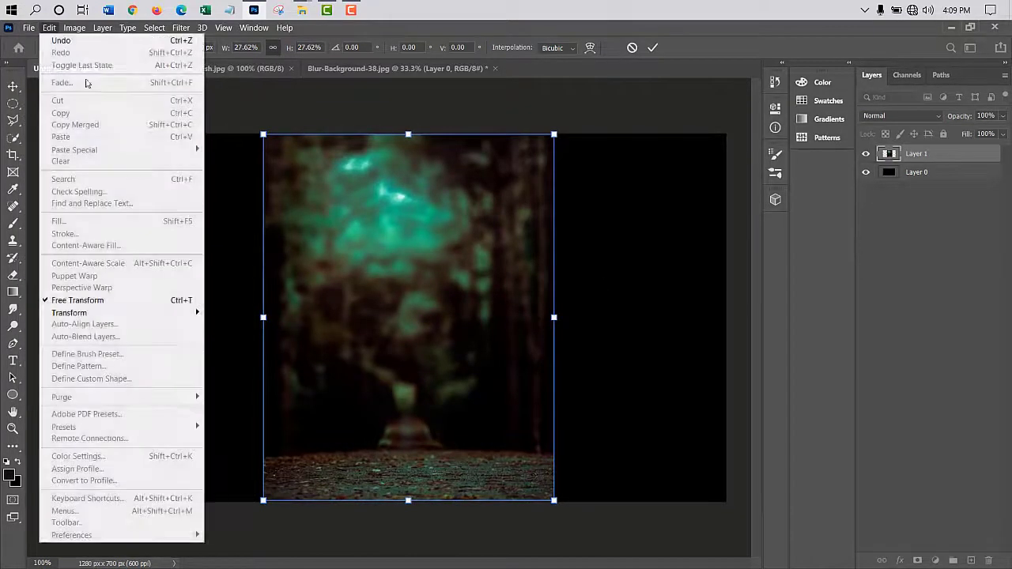
key("ctrl+o")
key("Return")
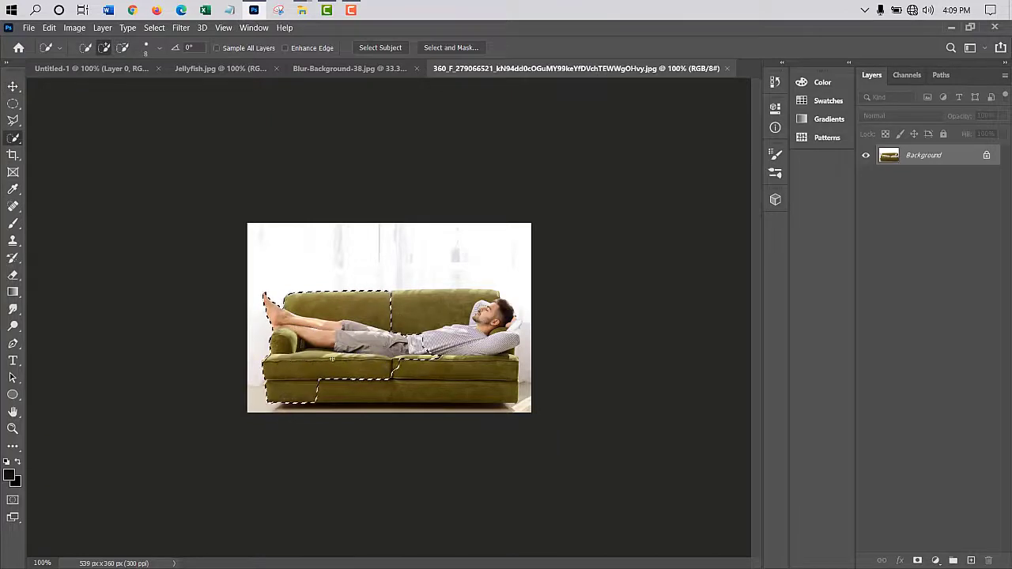
Step: Refine the man-and-sofa selection, removing the right background and adding the floor strip, and drag it into the composite
key("ctrl+plus")
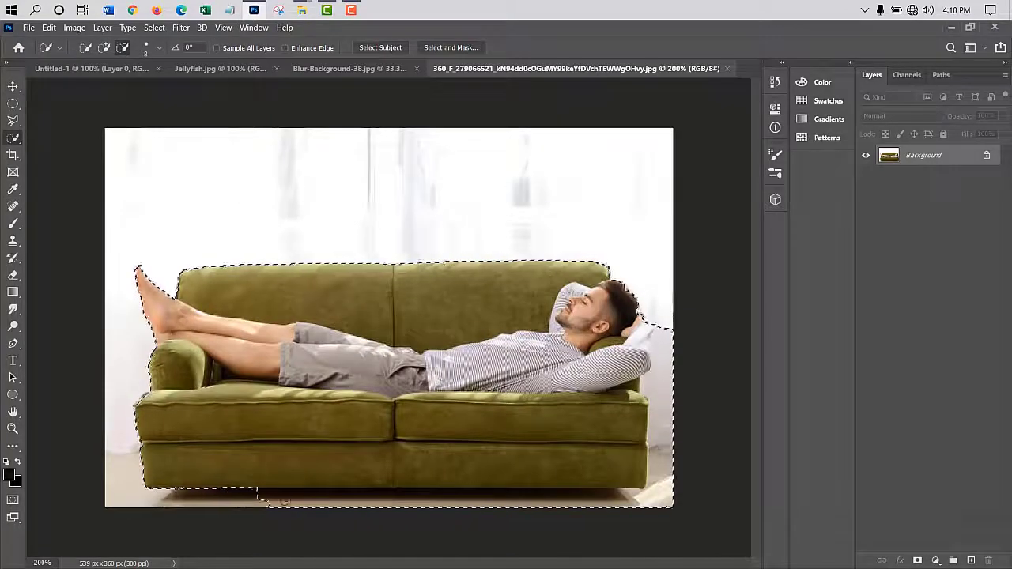
left_click_drag(339, 499, 659, 355)
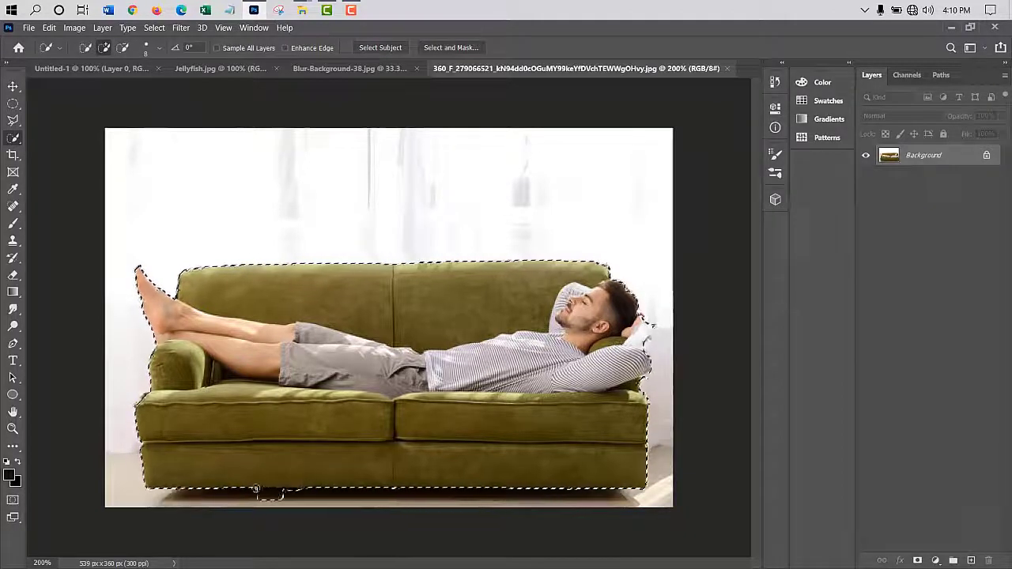
left_click_drag(288, 488, 261, 502)
key("v")
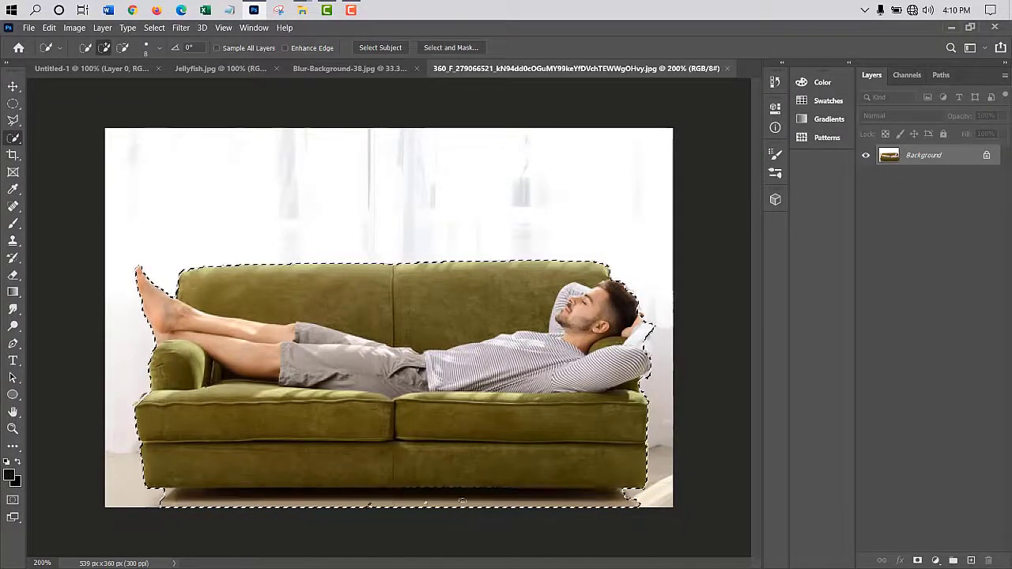
left_click_drag(395, 356, 361, 343)
Step: Place the sofa layer above the forest, position it on the forest floor and scale it up
left_click_drag(937, 175, 917, 150)
left_click_drag(408, 360, 452, 440)
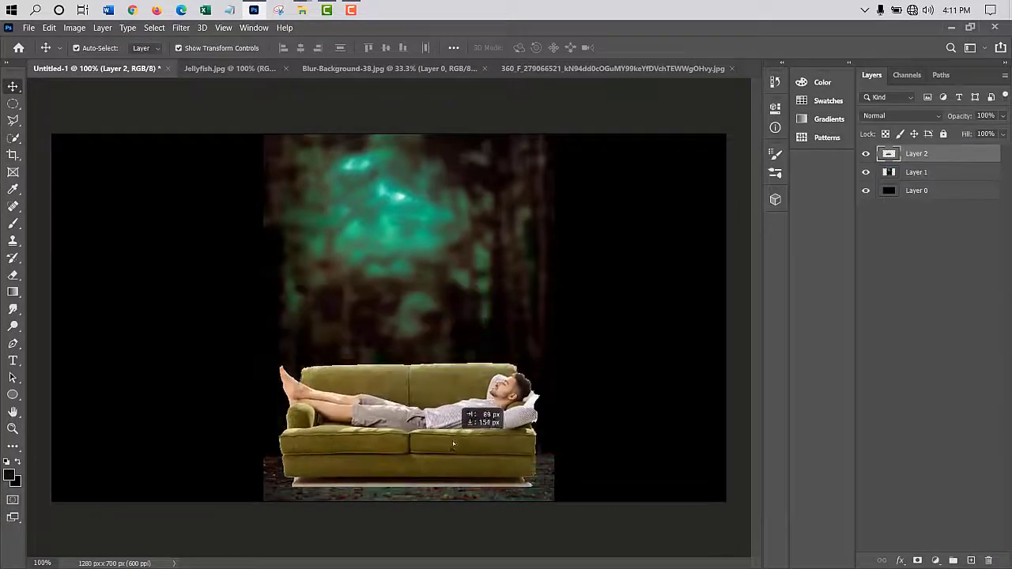
key("ctrl+t")
left_click_drag(276, 362, 338, 413)
key("ctrl+plus")
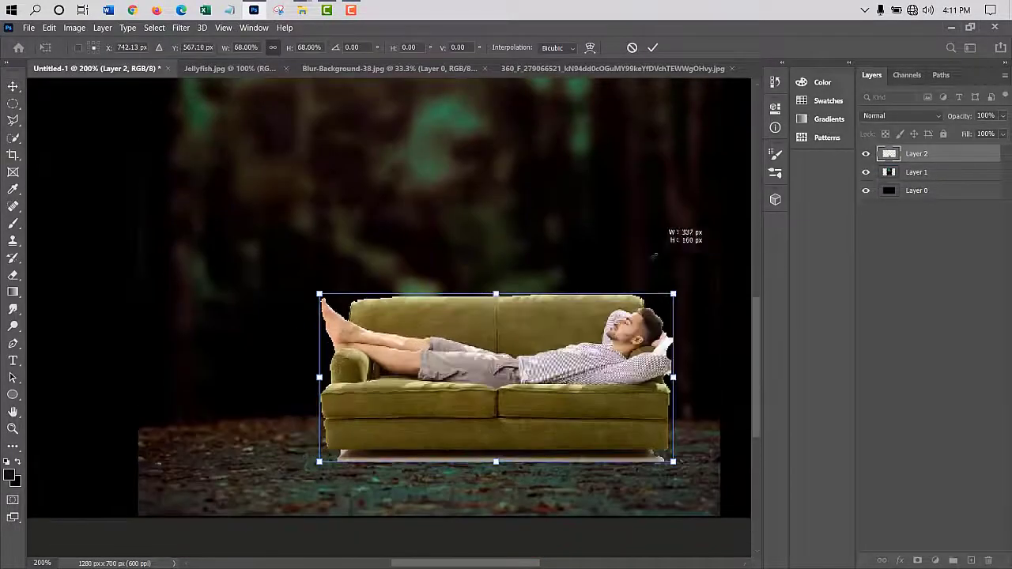
left_click_drag(557, 348, 677, 237)
key("Return")
Step: Paint a soft black shadow beneath the sofa with a 50 px brush
key("b")
left_click(917, 191)
left_click(87, 47)
left_click(79, 90)
key("Return")
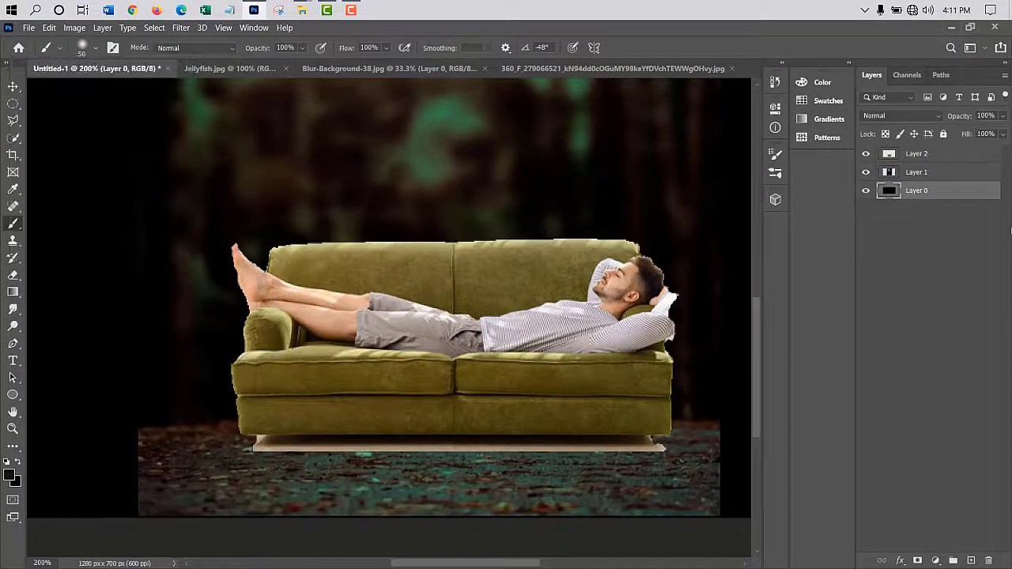
mouse_move(280, 453)
left_mouse_down()
mouse_move(535, 456)
mouse_move(378, 477)
left_mouse_up()
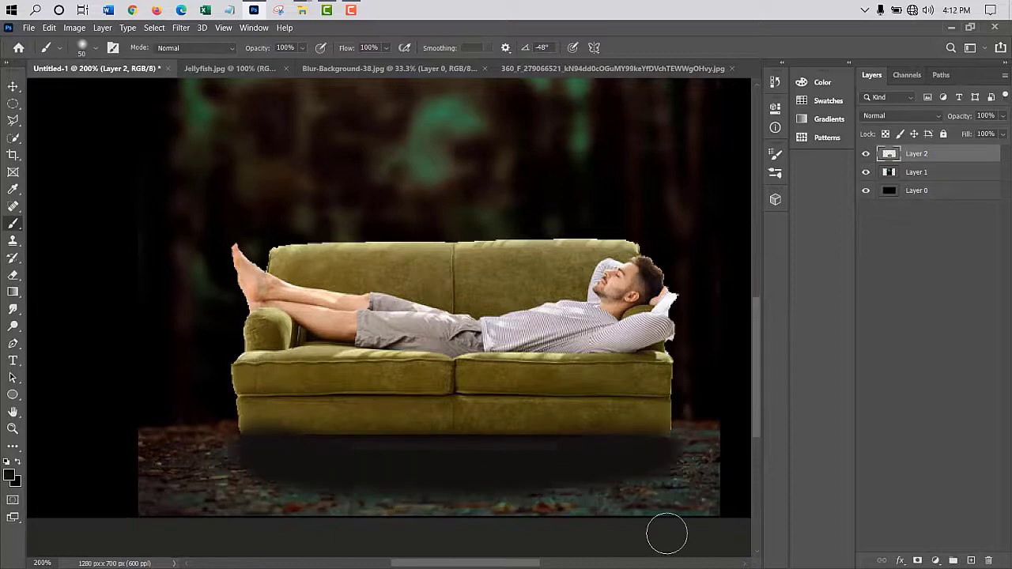
Step: Open Camera Raw, cancel it, then reopen it on the sofa layer
left_click(182, 27)
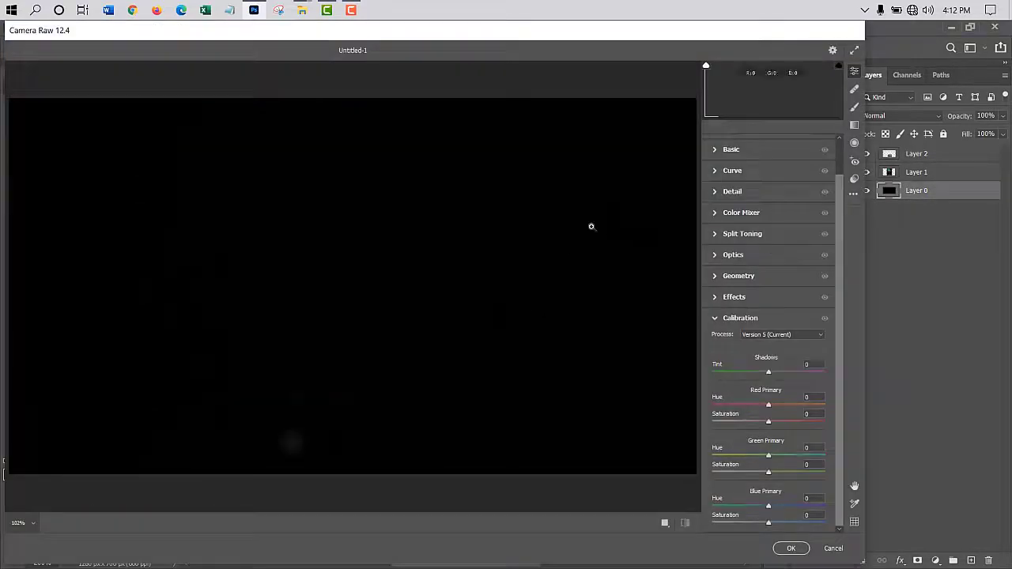
key("Escape")
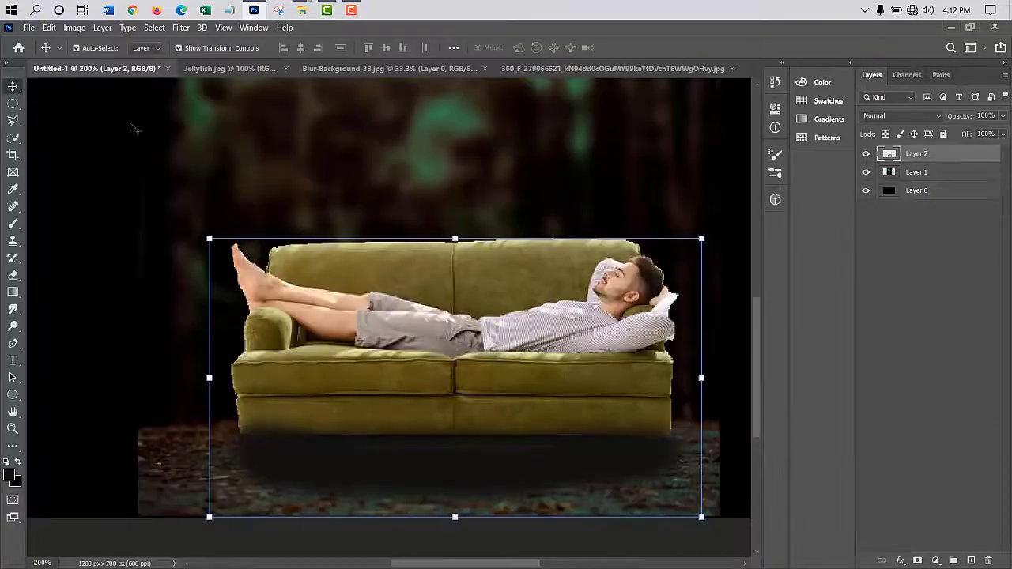
left_click(181, 28)
left_click(198, 38)
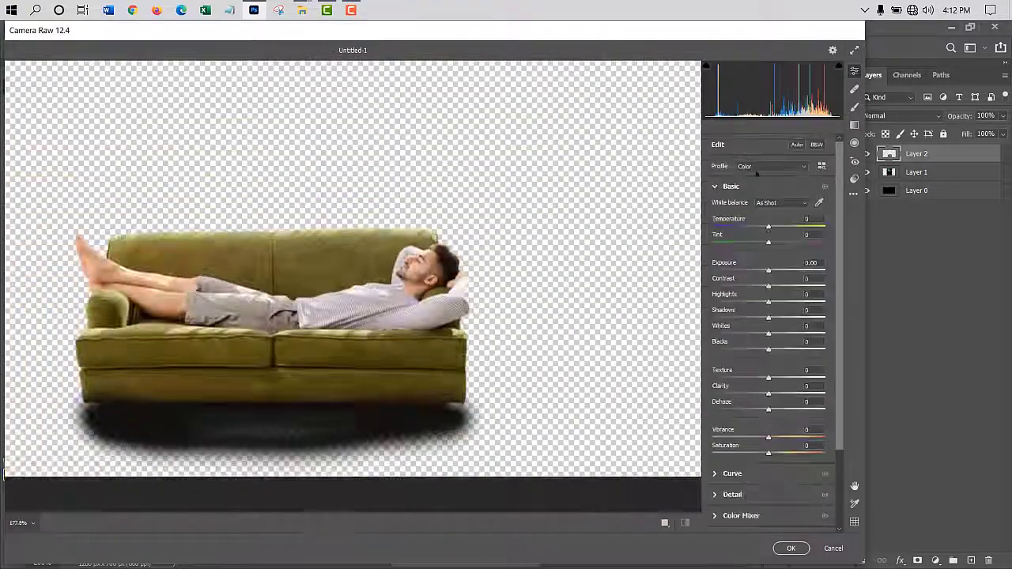
Step: Cool the sofa's temperature and tint, raise contrast, lower highlights and shadows, add clarity and dehaze, and reduce vibrance
mouse_move(769, 227)
left_mouse_down()
mouse_move(753, 227)
mouse_move(752, 243)
left_mouse_up()
left_click_drag(774, 286, 784, 285)
mouse_move(768, 302)
left_mouse_down()
mouse_move(729, 301)
mouse_move(715, 317)
mouse_move(743, 332)
mouse_move(771, 377)
left_mouse_up()
left_click_drag(769, 392, 790, 408)
mouse_move(768, 437)
left_mouse_down()
mouse_move(754, 437)
mouse_move(783, 426)
left_mouse_up()
Step: Apply the Camera Raw grade and shrink the sofa to about 56% on the forest floor
left_click(732, 473)
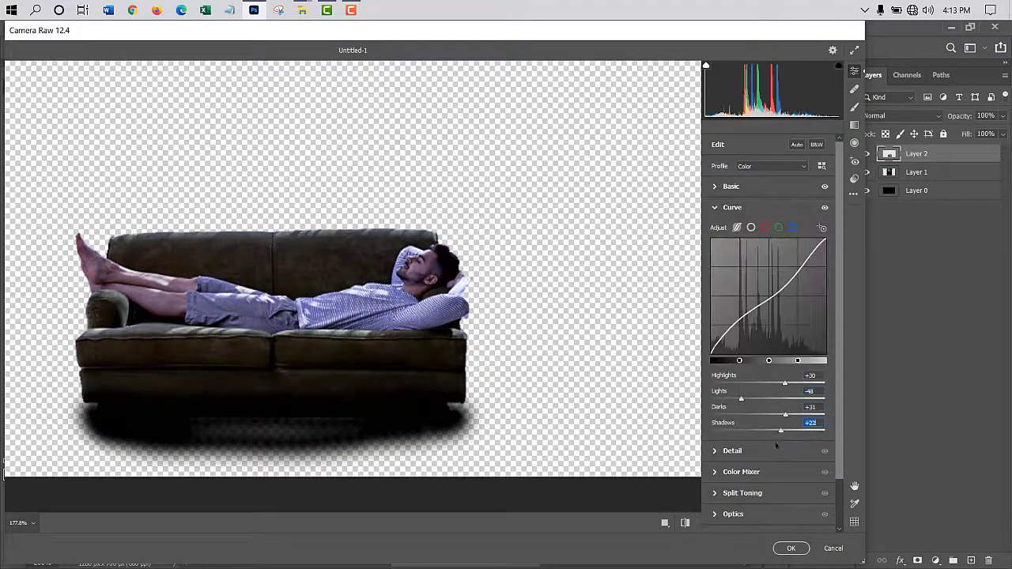
left_click(791, 547)
left_click_drag(745, 514, 575, 487)
mouse_move(575, 331)
left_mouse_down()
mouse_move(601, 322)
mouse_move(585, 332)
left_mouse_up()
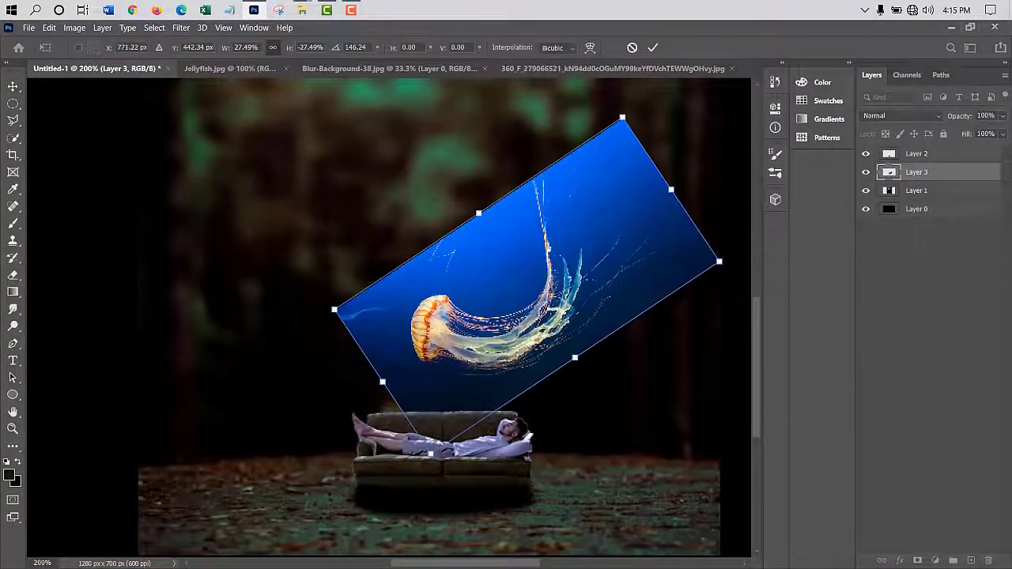
Step: Commit the rotated jellyfish above the sofa and lower its Hue/Saturation Lightness to -22
left_click(901, 115)
key("Escape")
key("Return")
key("ctrl+u")
mouse_move(739, 308)
left_mouse_down()
mouse_move(725, 344)
mouse_move(733, 341)
left_mouse_up()
mouse_move(737, 308)
left_mouse_down()
mouse_move(675, 309)
mouse_move(724, 310)
mouse_move(709, 342)
mouse_move(801, 308)
left_mouse_up()
Step: Try Hue/Saturation on the jellyfish's Cyans channel, then cancel without changes
key("Escape")
key("ctrl+u")
left_click(684, 236)
left_click(654, 294)
key("Escape")
key("ctrl+u")
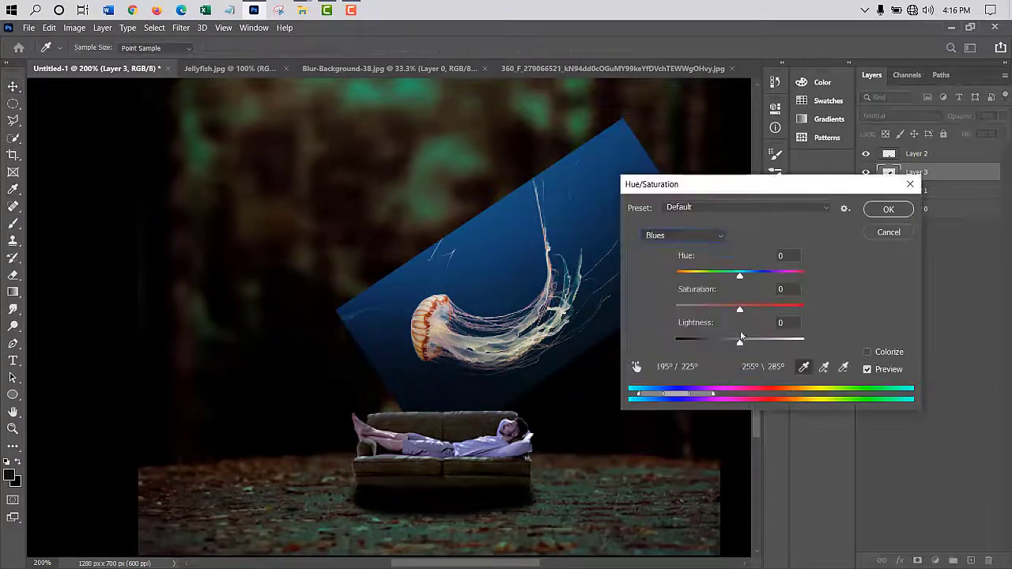
key("Return")
Step: Set the jellyfish layer to Screen and brighten its midtones and whites with Levels
key("v")
left_click(902, 116)
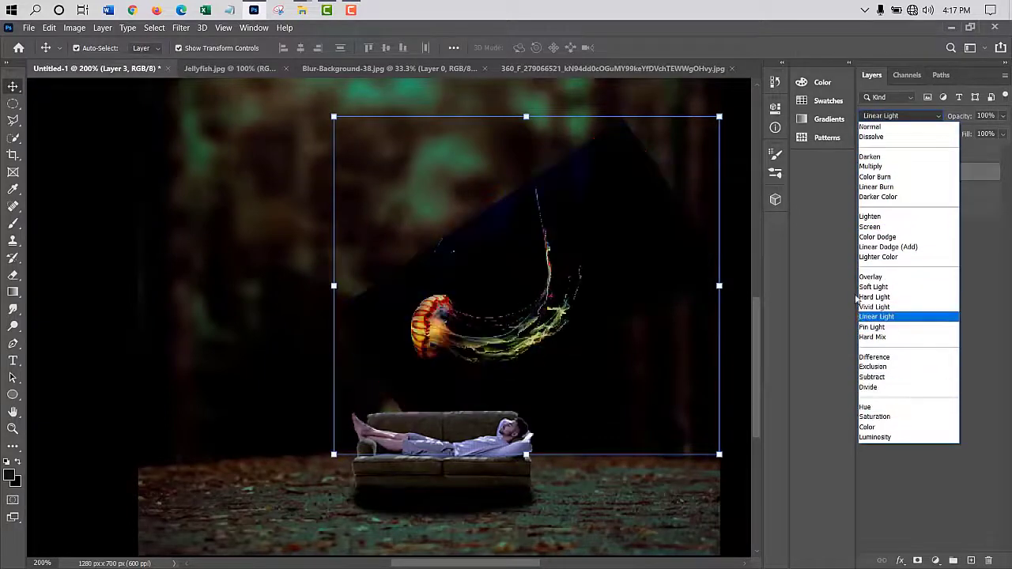
left_click(873, 227)
key("ctrl+l")
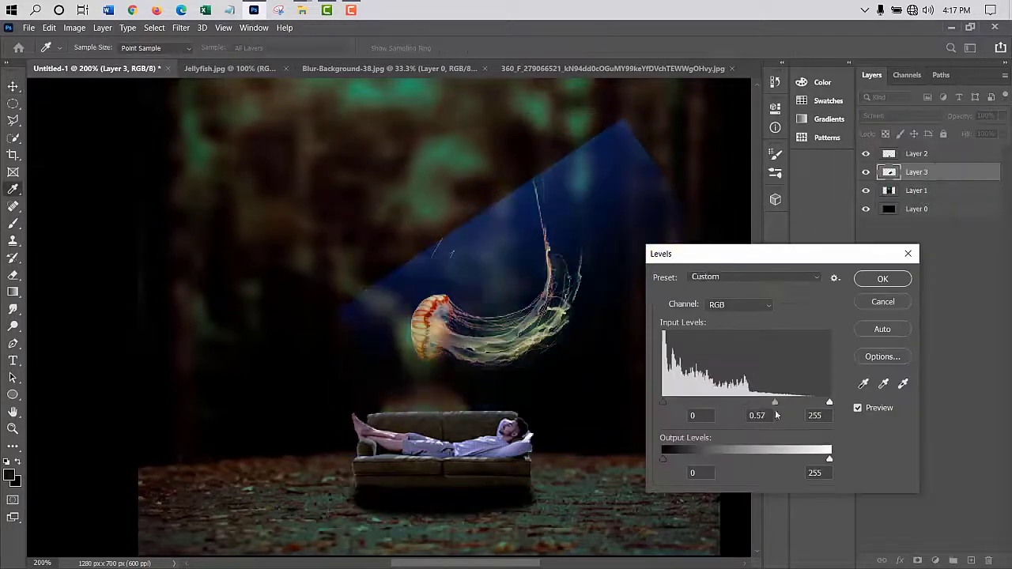
mouse_move(804, 415)
left_mouse_down()
mouse_move(751, 402)
mouse_move(808, 404)
left_mouse_up()
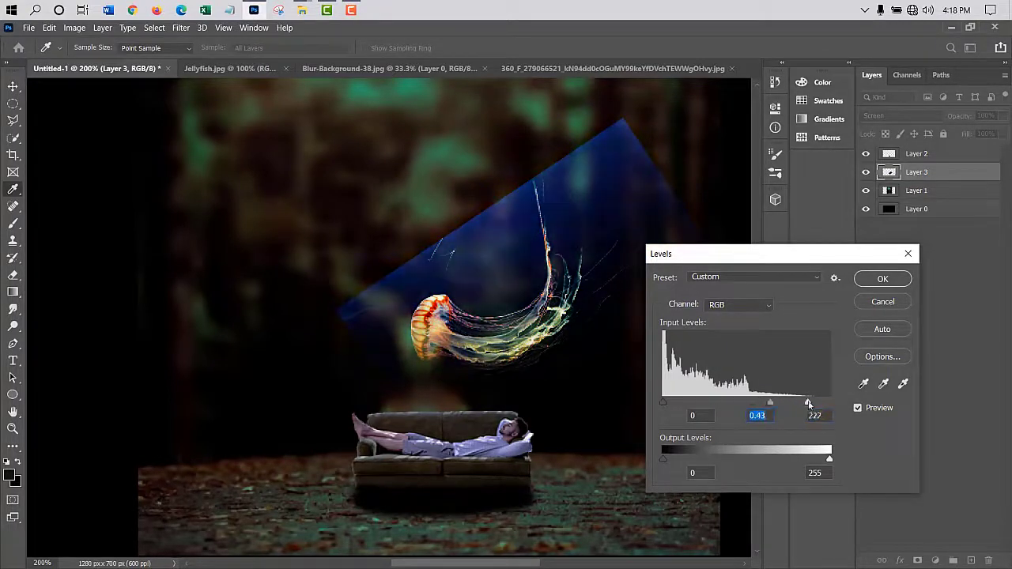
key("Return")
key("v")
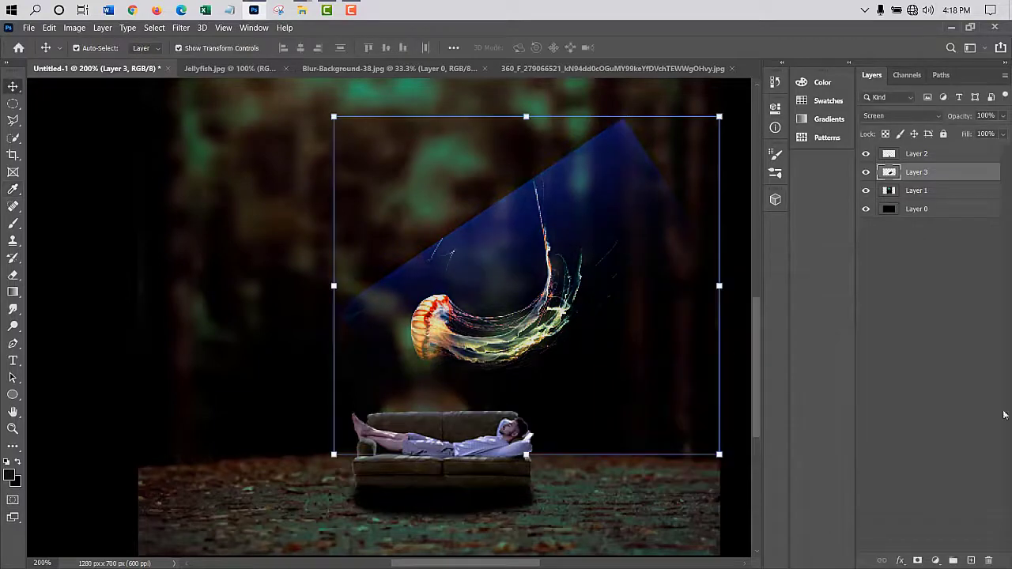
key("e")
left_click(901, 115)
Step: Keep Screen mode and erase the blue light beam around the jellyfish
left_click(877, 234)
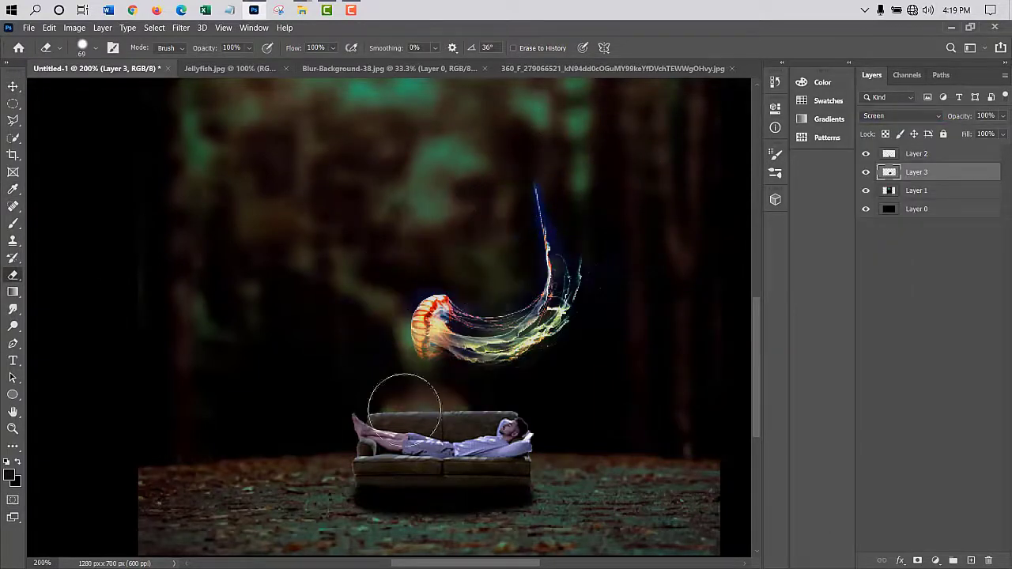
right_click(81, 172)
left_click_drag(546, 190, 577, 210)
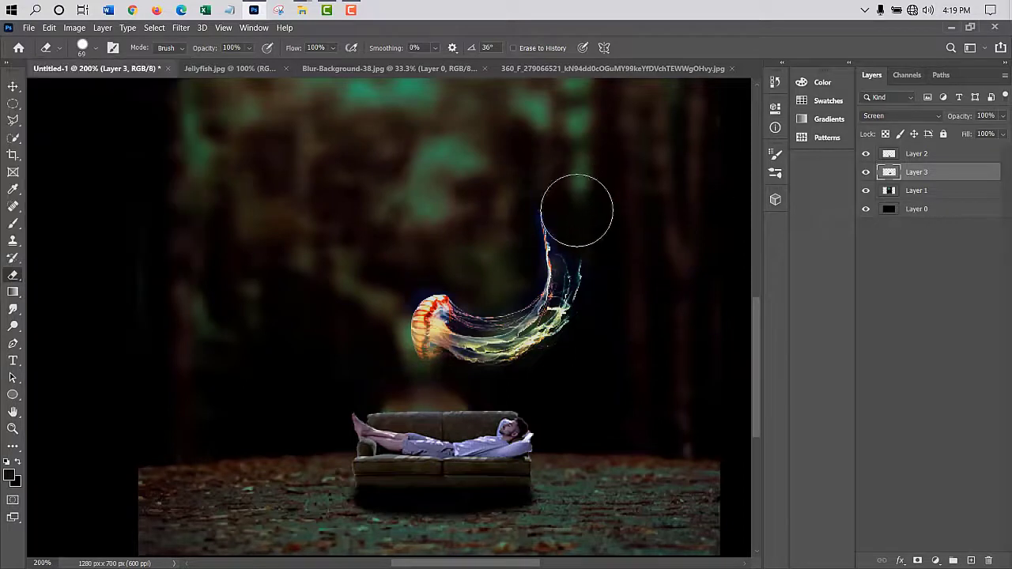
left_click(81, 46)
left_click(573, 189)
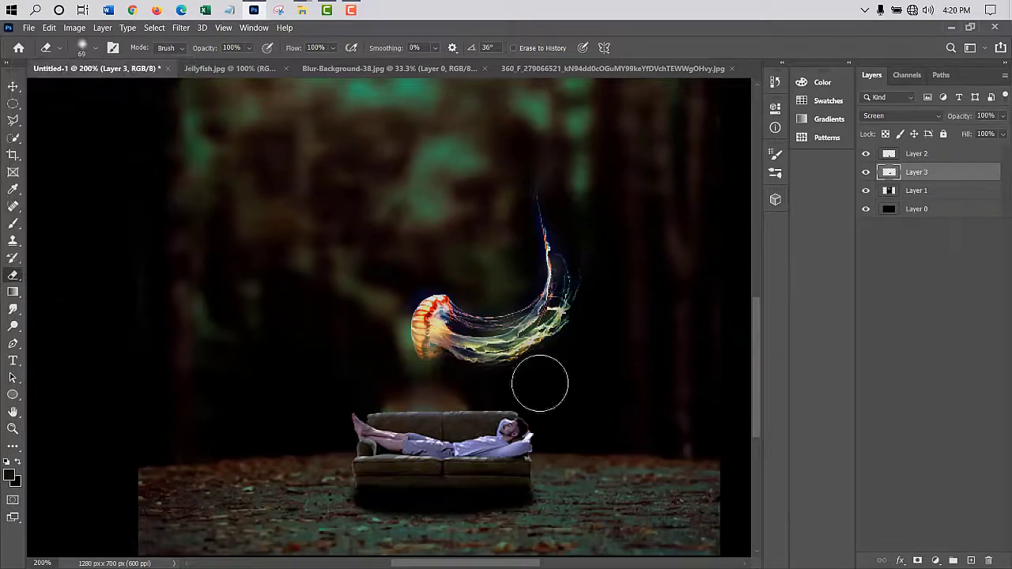
Step: Rotate the jellyfish and flip it vertically
key("ctrl+t")
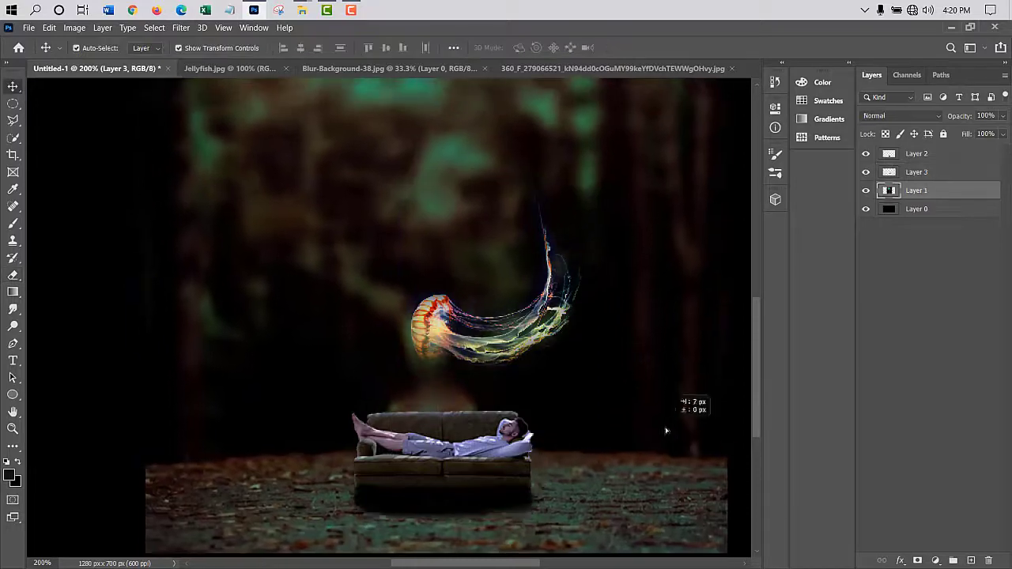
mouse_move(684, 406)
left_mouse_down()
mouse_move(723, 408)
mouse_move(632, 237)
left_mouse_up()
right_click(608, 225)
left_click(664, 455)
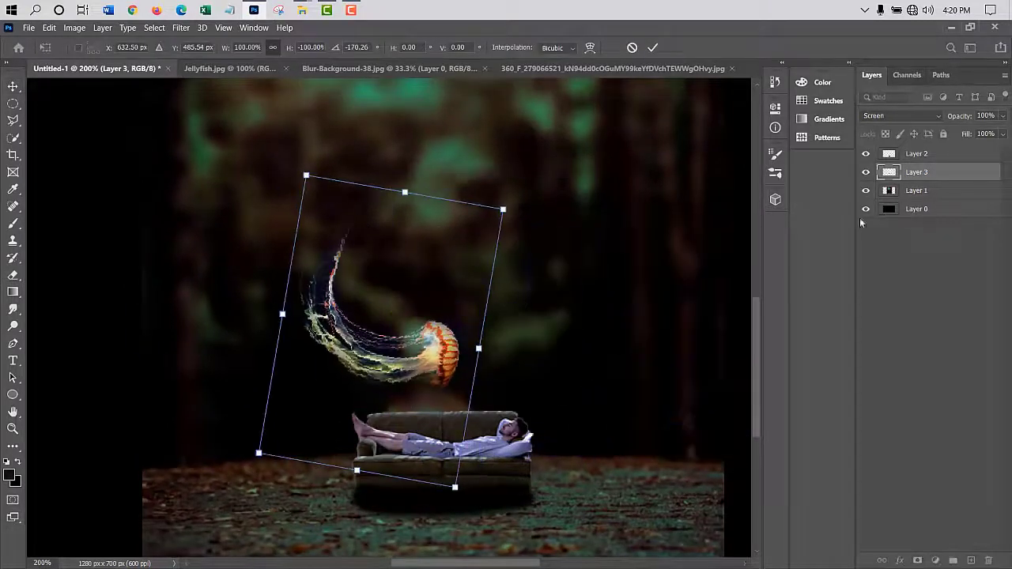
Step: Open the starfield image and drag it into the composite
key("ctrl+o")
double_click(451, 237)
left_click_drag(431, 292, 468, 181)
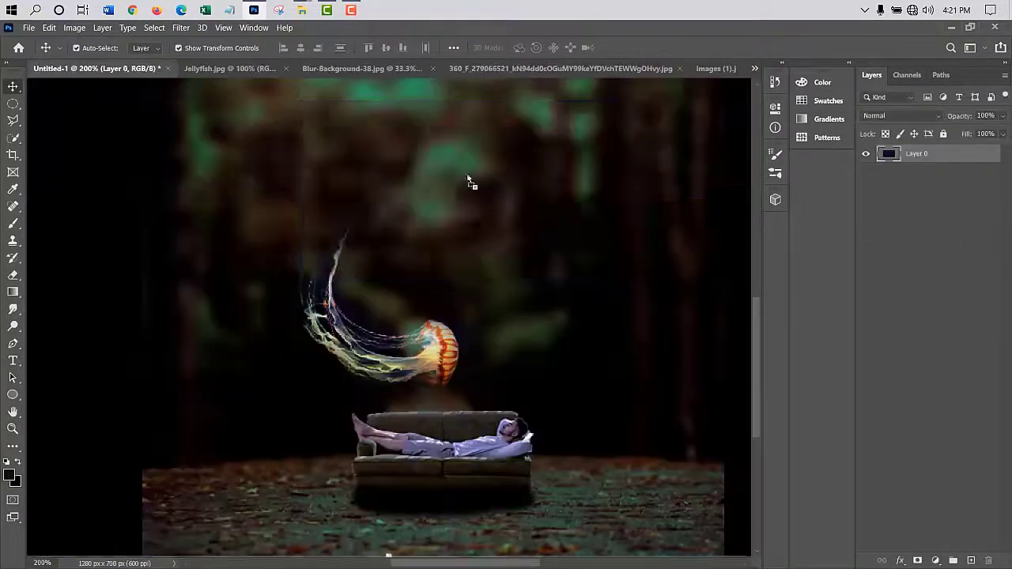
Step: Scale and position the starfield above the sofa
key("ctrl+t")
mouse_move(474, 332)
left_mouse_down()
mouse_move(518, 310)
mouse_move(539, 209)
left_mouse_up()
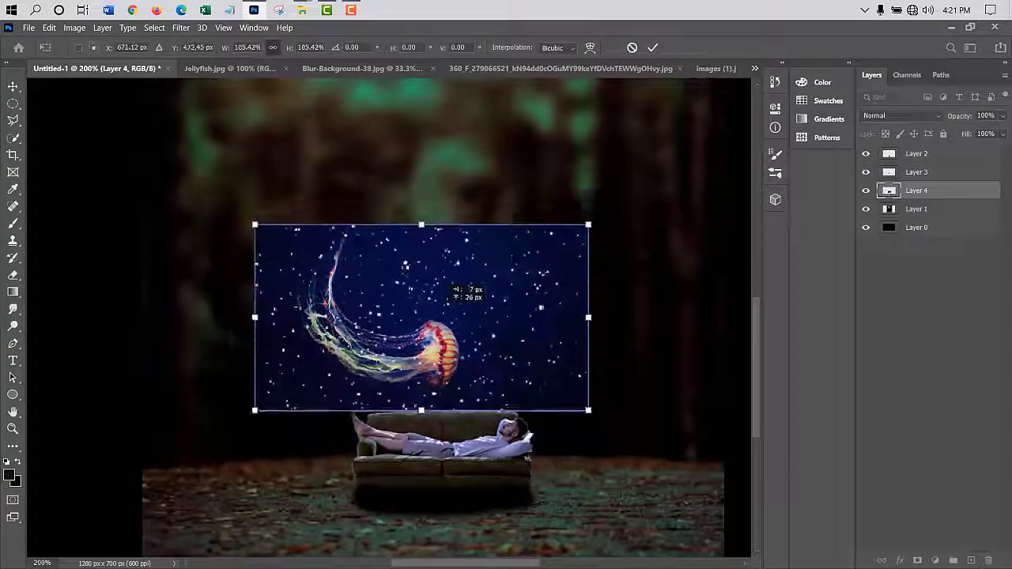
key("Return")
left_click(74, 28)
left_click(98, 136)
left_click(550, 316)
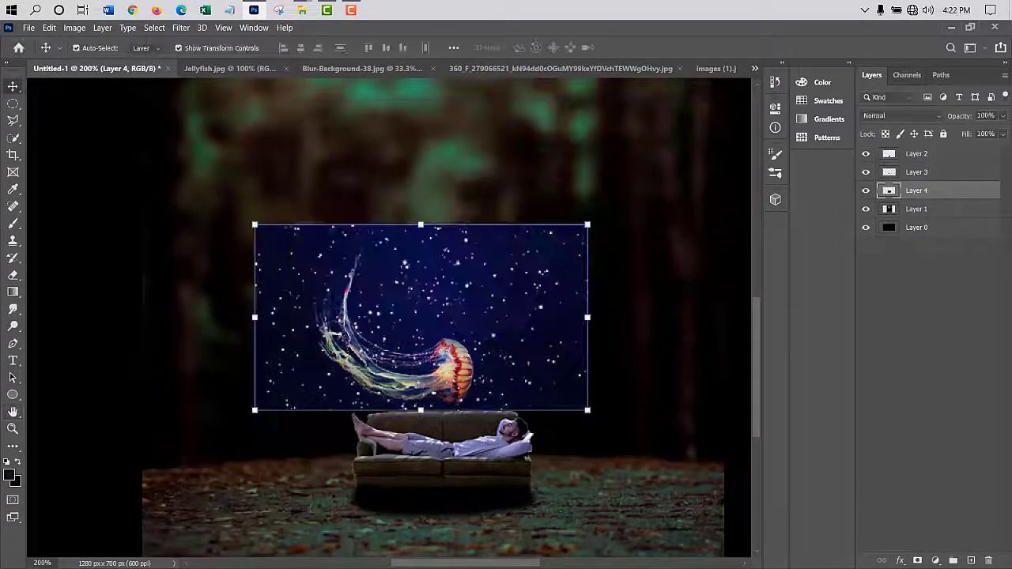
Step: Adjust the starfield's Hue/Saturation and set it to Screen blend mode
key("ctrl+u")
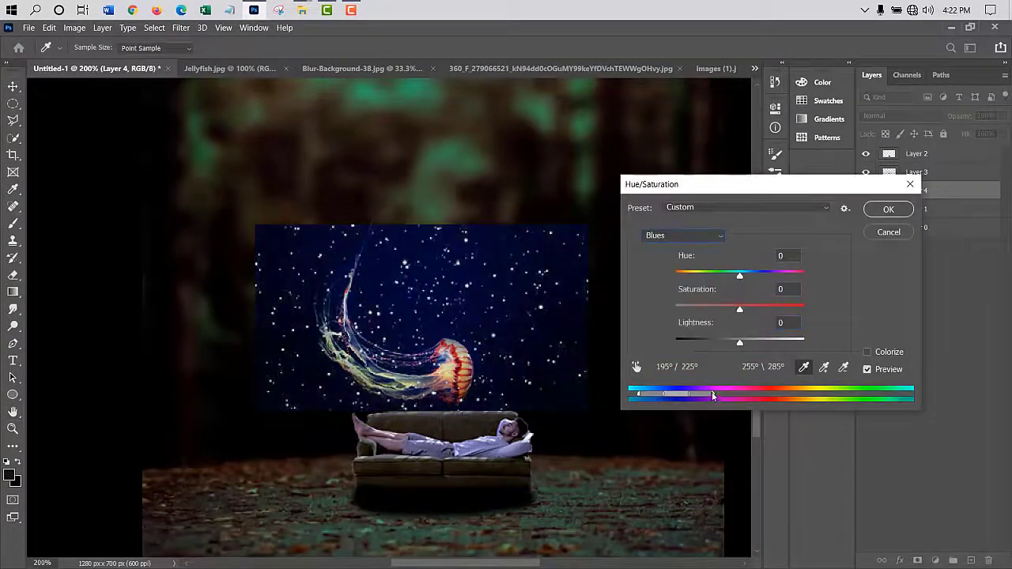
left_click(888, 208)
left_click(74, 28)
key("Escape")
key("v")
left_click(901, 116)
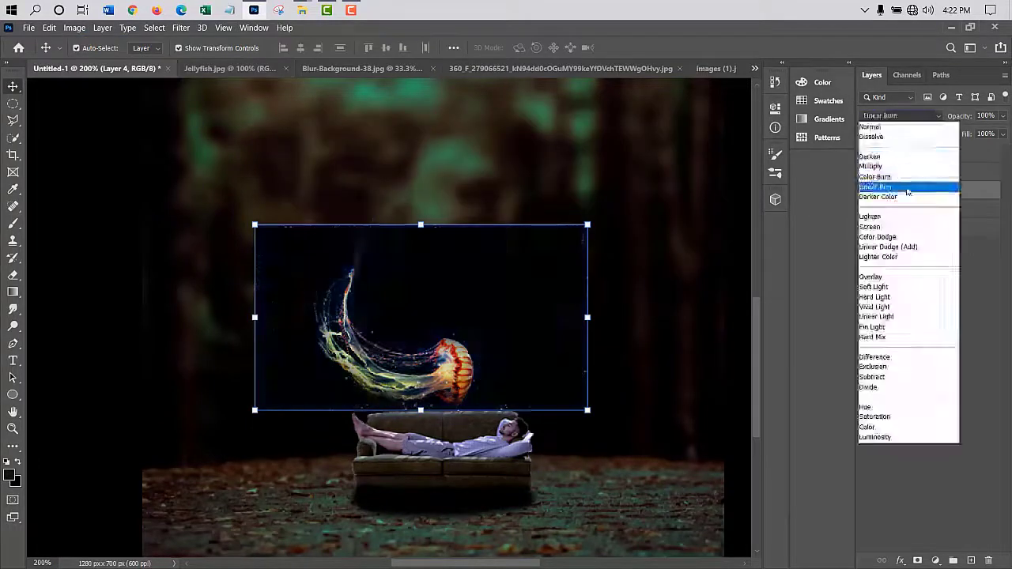
left_click(877, 218)
Step: Dim the starfield with Levels, lowering its tones and brightest output level
key("ctrl+l")
left_click_drag(827, 452, 808, 461)
mouse_move(759, 416)
left_mouse_down()
mouse_move(800, 407)
mouse_move(787, 398)
left_mouse_up()
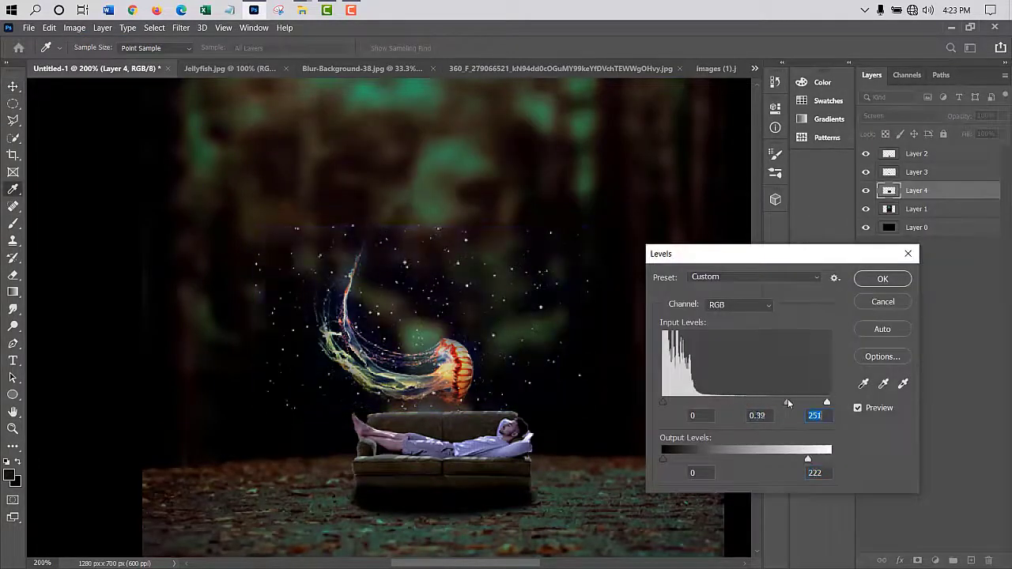
key("Return")
left_click_drag(502, 375, 514, 390)
Step: Enlarge the starfield across the scene, then open the jellyfish layer in Camera Raw
mouse_move(229, 257)
left_mouse_down()
mouse_move(177, 187)
mouse_move(208, 210)
left_mouse_up()
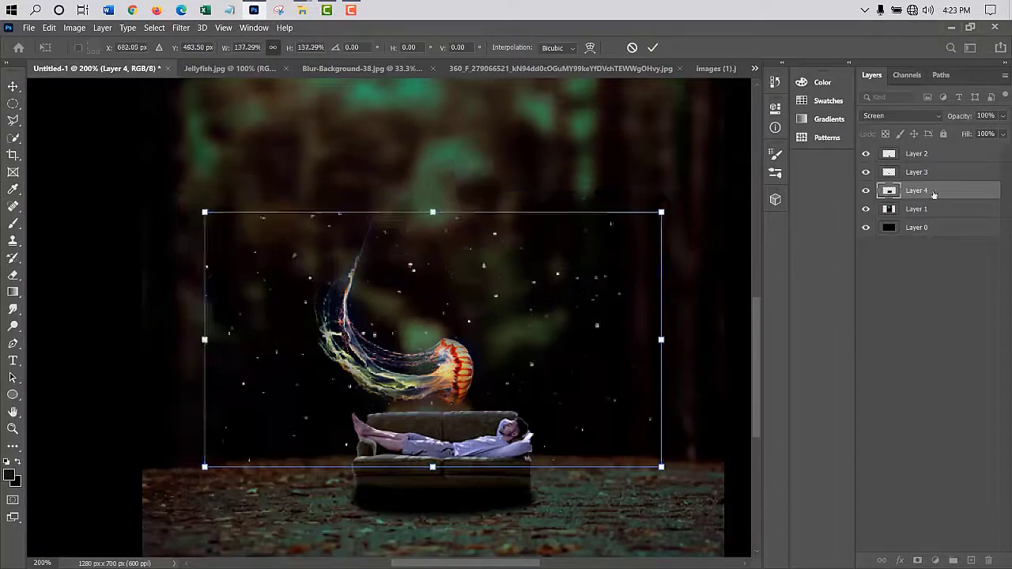
key("Return")
left_click(916, 171)
left_click(182, 28)
left_click(213, 96)
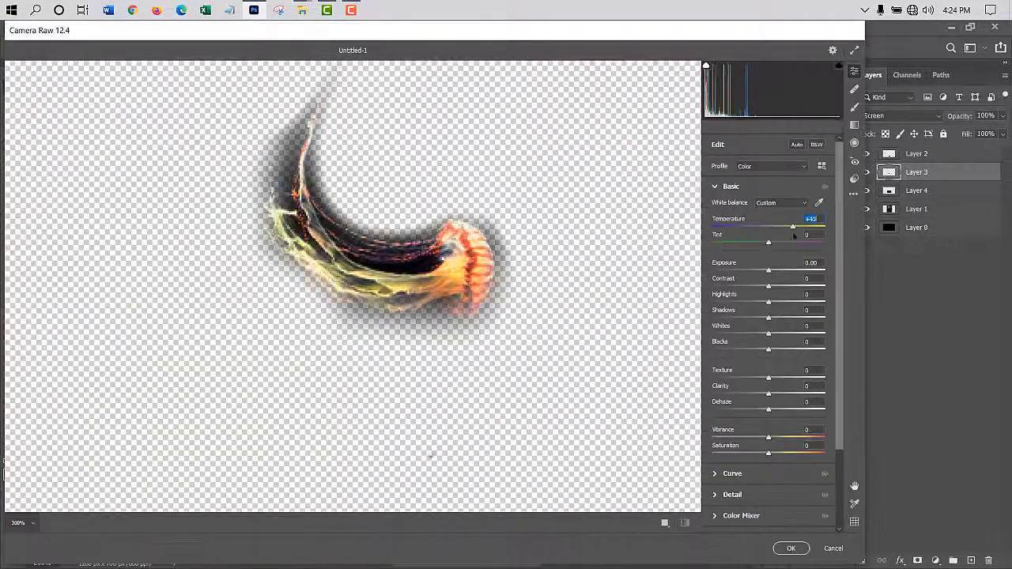
Step: Boost the jellyfish's contrast and shadows in Camera Raw, ease highlights, apply, and bring up Blur filters
mouse_move(769, 285)
left_mouse_down()
mouse_move(779, 286)
mouse_move(781, 310)
left_mouse_up()
left_click_drag(768, 301, 773, 302)
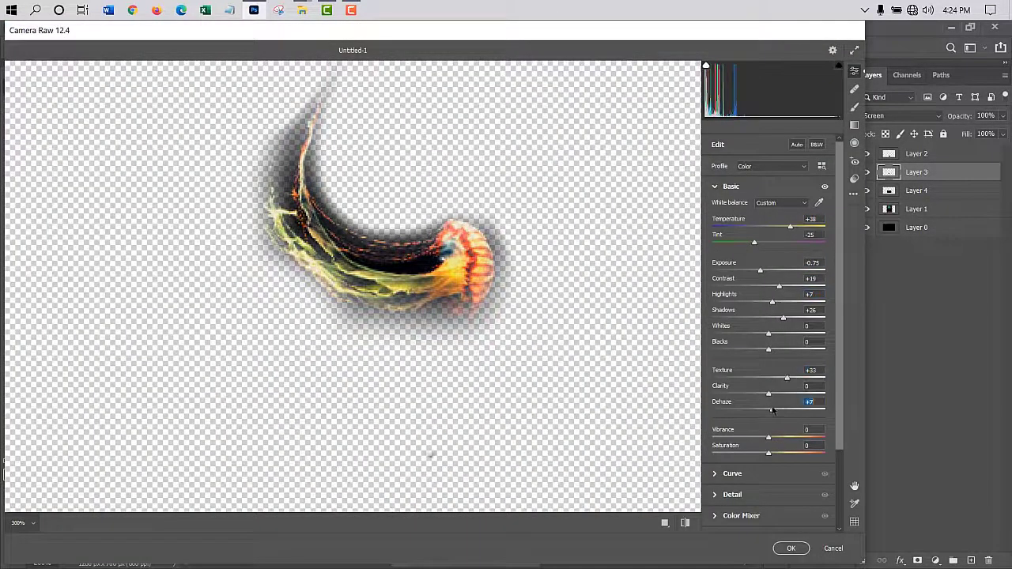
left_click(790, 547)
left_click(181, 27)
left_click(383, 213)
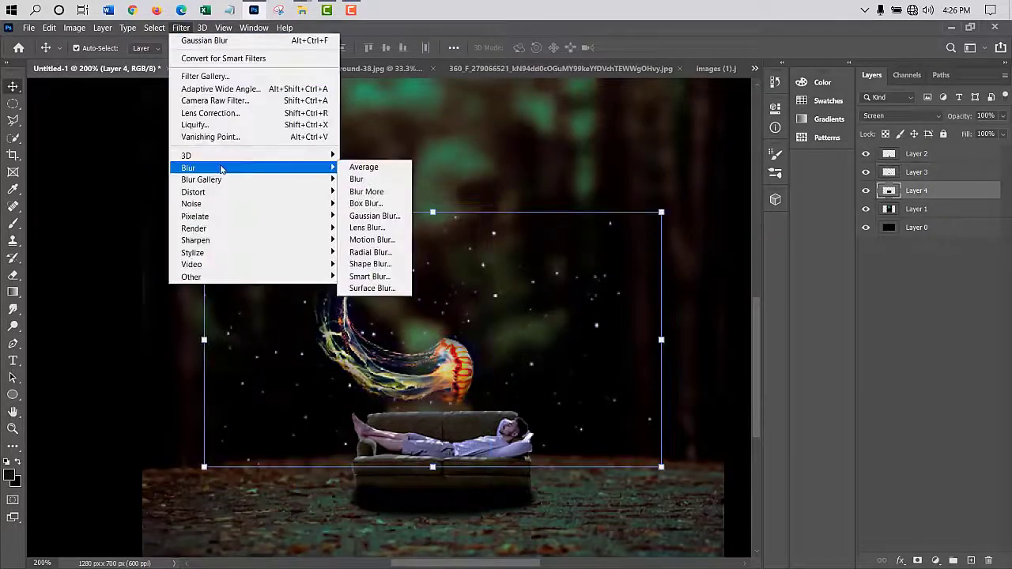
Step: Apply a 5 px Iris Blur to the starfield
left_click(360, 192)
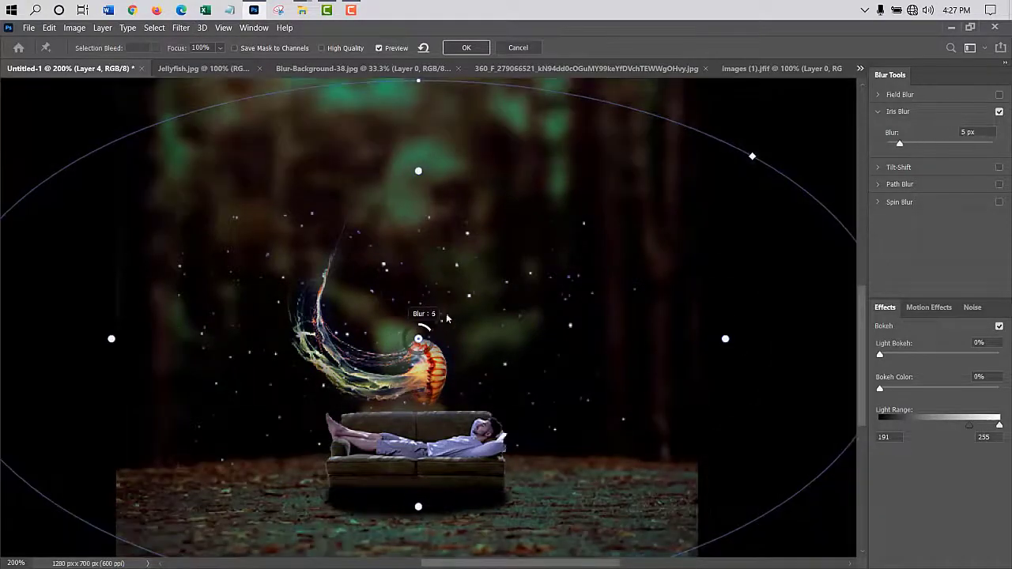
left_click(466, 48)
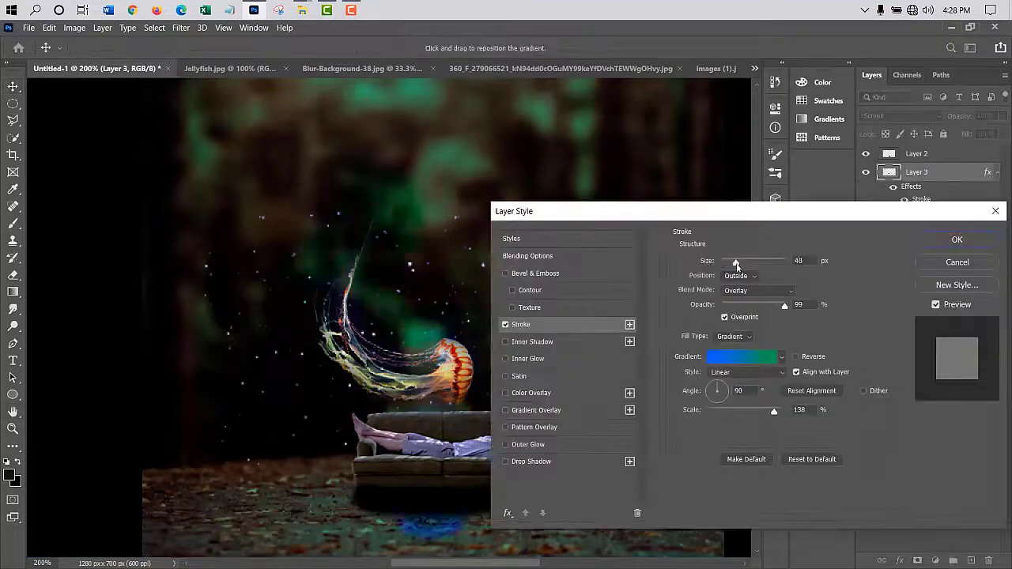
Step: Give the jellyfish a yellow gradient stroke plus Inner Shadow and Inner Glow effects
left_click(734, 358)
left_click(764, 74)
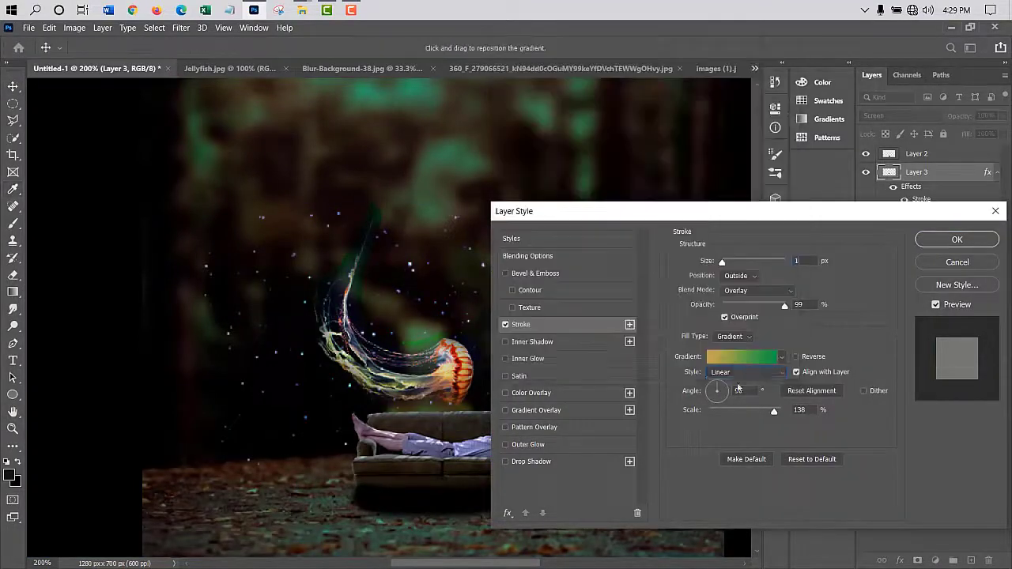
left_click(532, 342)
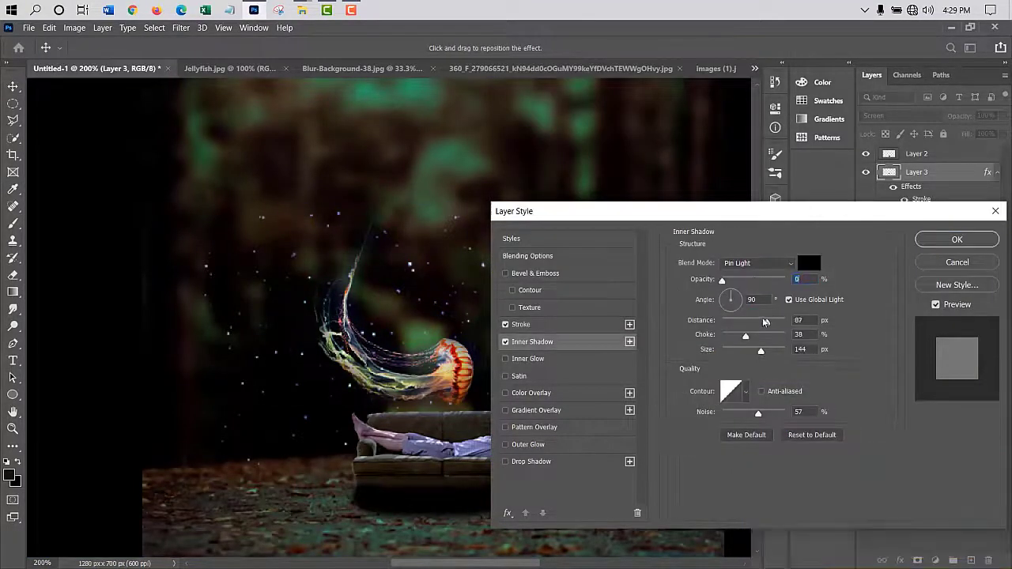
left_click(527, 358)
left_click(956, 239)
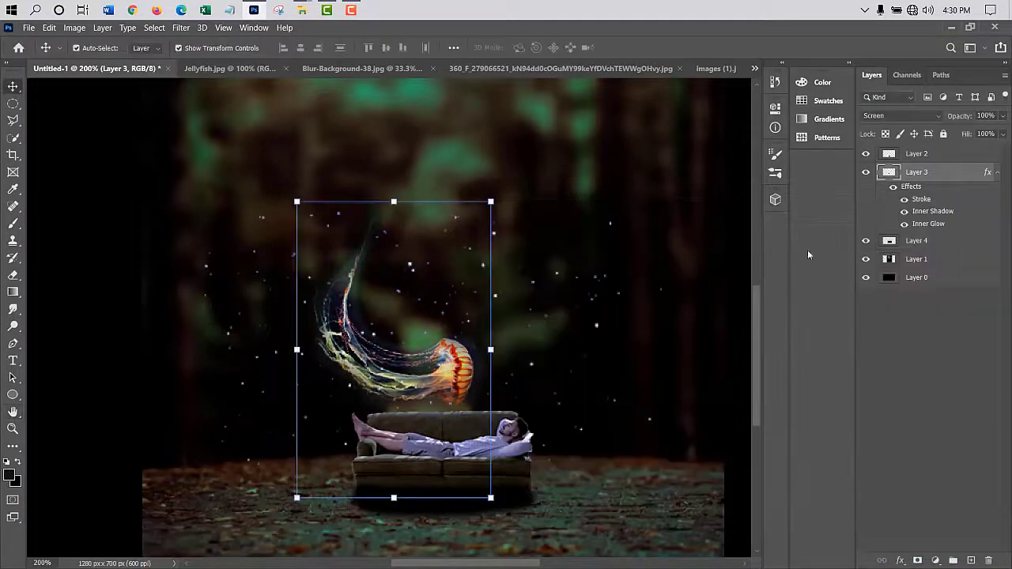
Step: Lower the jellyfish's saturation and raise its lightness with Hue/Saturation
left_click(448, 358)
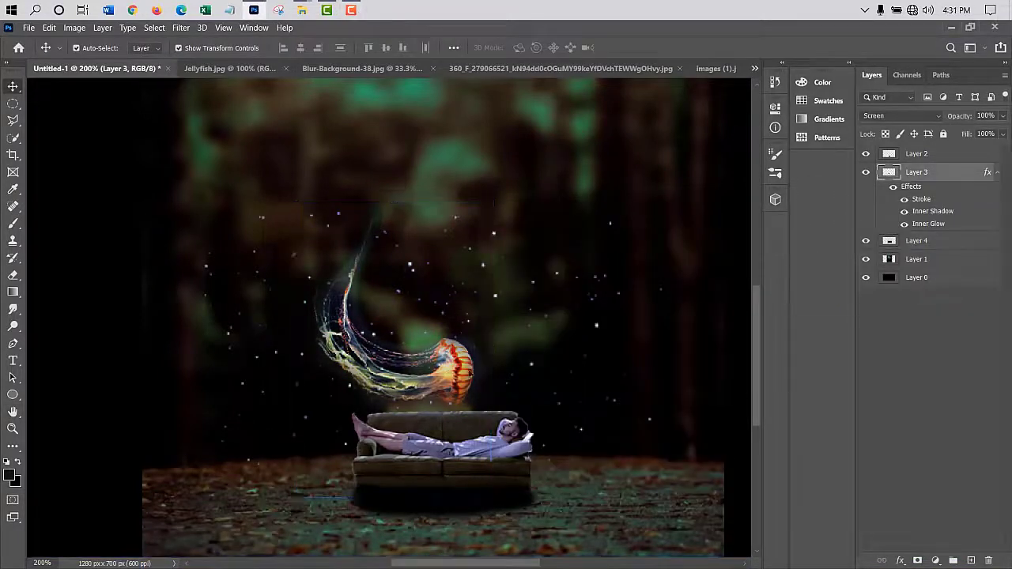
key("ctrl+u")
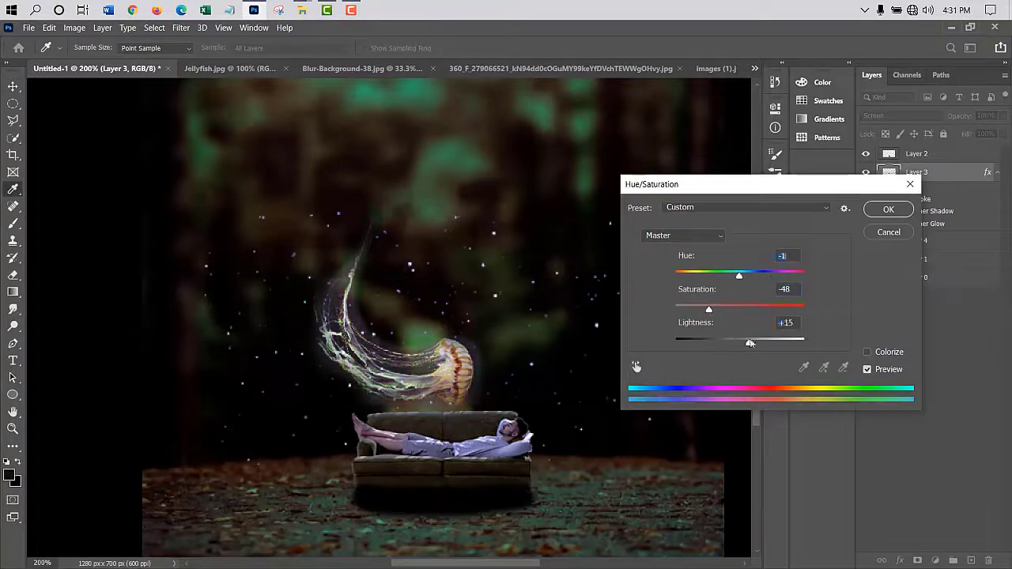
left_click_drag(739, 342, 741, 344)
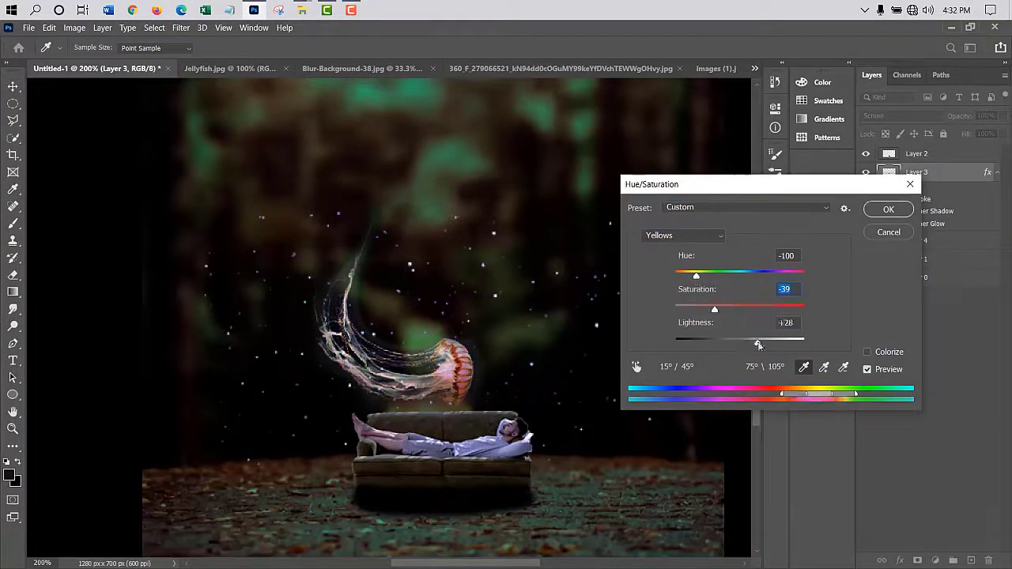
left_click(888, 209)
Step: Select the background layer and choose a command from the File menu
left_click(933, 277)
left_click(29, 28)
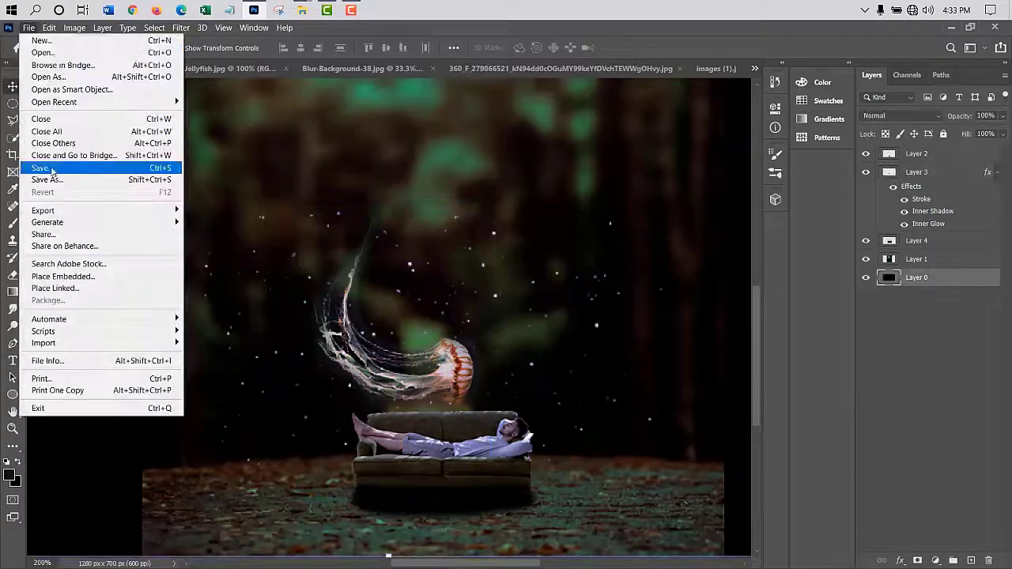
left_click(56, 287)
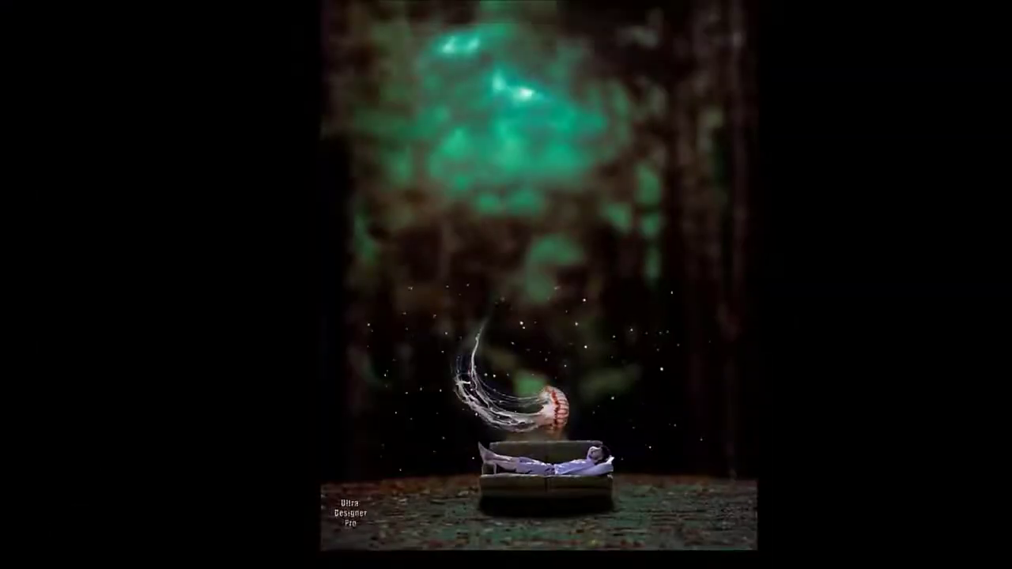